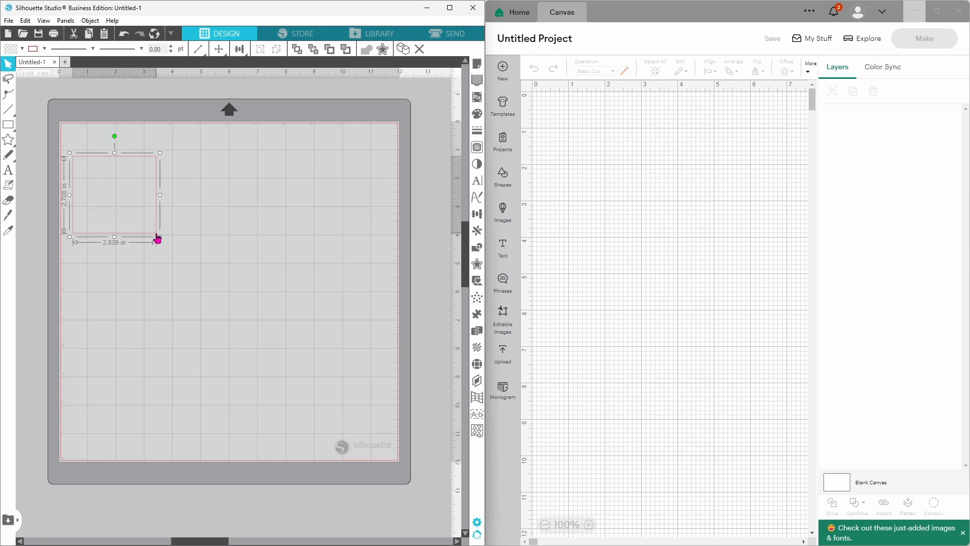
Step: Fill the square in Silhouette Studio with blue
{"action": "left_click", "coordinate": [21, 49]}
{"action": "left_click", "coordinate": [46, 100]}
Step: Draw a circle about 1.76 in wide and 1.85 in tall beside the blue square and fill it with dark green
{"action": "left_click", "coordinate": [9, 124]}
{"action": "left_click", "coordinate": [54, 125]}
{"action": "mouse_move", "coordinate": [171, 161]}
{"action": "left_mouse_down"}
{"action": "mouse_move", "coordinate": [215, 193]}
{"action": "mouse_move", "coordinate": [221, 214]}
{"action": "left_mouse_up"}
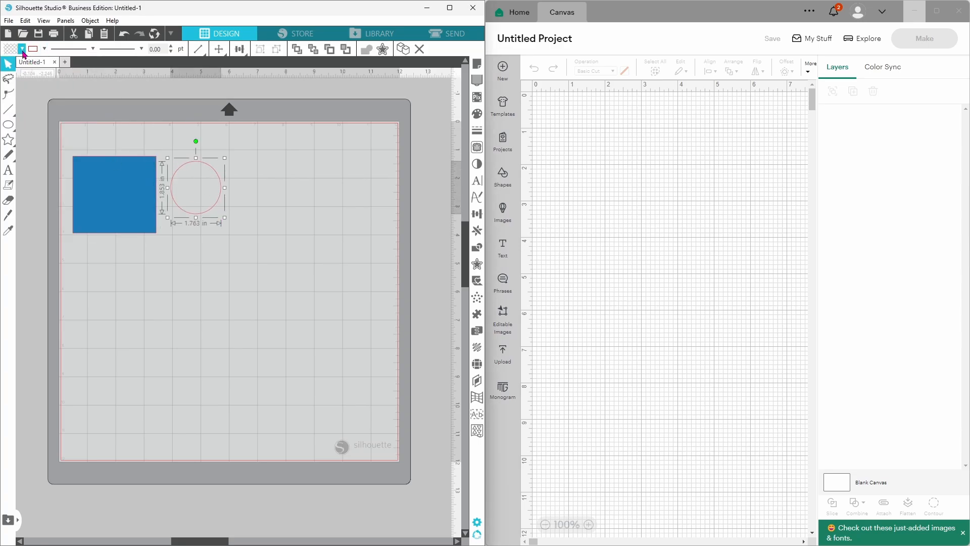
{"action": "left_click", "coordinate": [22, 49]}
{"action": "left_click", "coordinate": [35, 100]}
Step: Switch to Cricut Design Space, add a square shape to the canvas and color it blue
{"action": "left_click", "coordinate": [503, 177]}
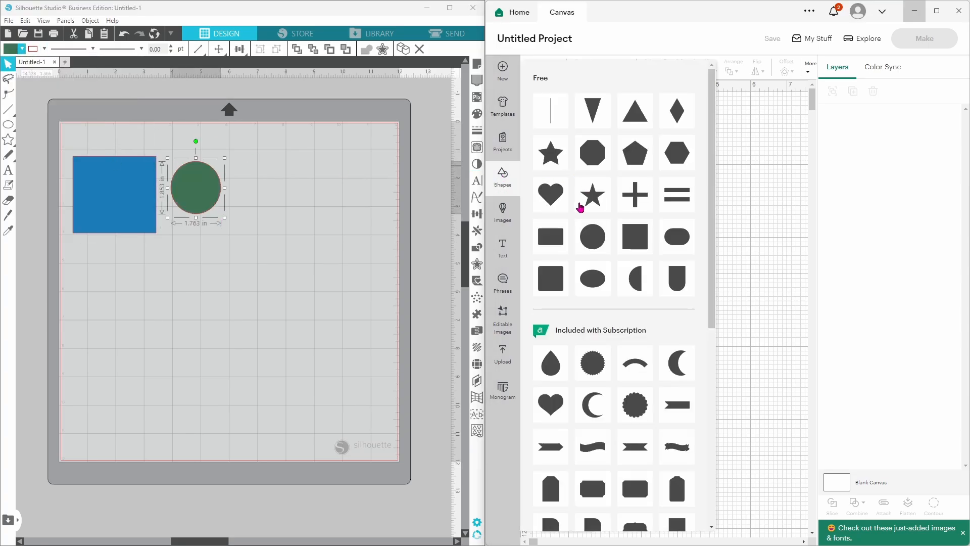
{"action": "left_click", "coordinate": [550, 196]}
{"action": "left_click", "coordinate": [625, 71]}
{"action": "left_click", "coordinate": [674, 144]}
Step: Add a circle shape, place it beside the blue square and color it green
{"action": "left_click", "coordinate": [503, 174]}
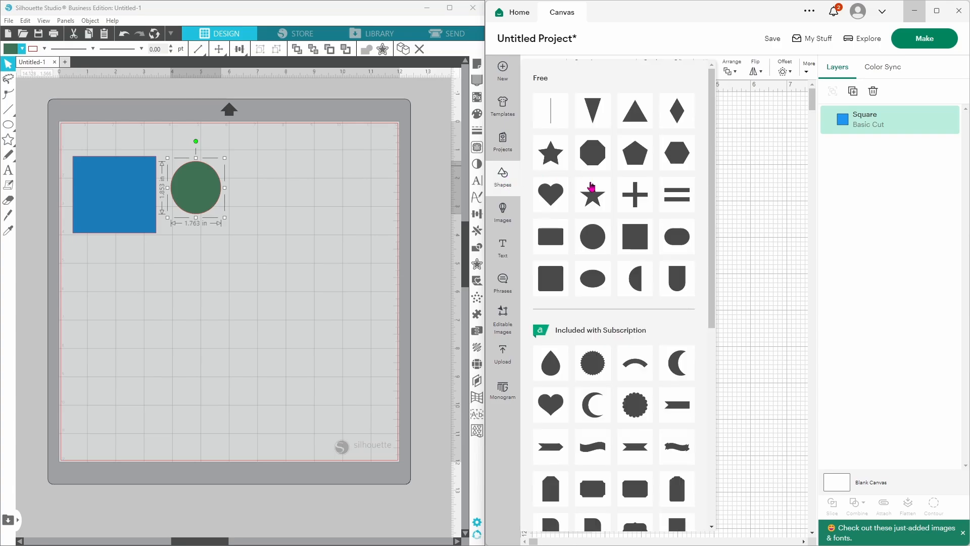
{"action": "left_click", "coordinate": [590, 191]}
{"action": "left_click_drag", "start_coordinate": [586, 147], "coordinate": [664, 147]}
{"action": "left_click", "coordinate": [625, 71]}
{"action": "left_click", "coordinate": [687, 145]}
Step: Move the square and the circle individually, in Silhouette Studio and in Design Space
{"action": "mouse_move", "coordinate": [136, 222]}
{"action": "left_mouse_down"}
{"action": "mouse_move", "coordinate": [141, 240]}
{"action": "mouse_move", "coordinate": [145, 215]}
{"action": "left_mouse_up"}
{"action": "mouse_move", "coordinate": [195, 197]}
{"action": "left_mouse_down"}
{"action": "mouse_move", "coordinate": [199, 223]}
{"action": "mouse_move", "coordinate": [206, 192]}
{"action": "left_mouse_up"}
{"action": "left_click", "coordinate": [590, 170]}
{"action": "mouse_move", "coordinate": [591, 171]}
{"action": "left_mouse_down"}
{"action": "mouse_move", "coordinate": [587, 182]}
{"action": "mouse_move", "coordinate": [590, 172]}
{"action": "left_mouse_up"}
{"action": "mouse_move", "coordinate": [654, 167]}
{"action": "left_mouse_down"}
{"action": "mouse_move", "coordinate": [654, 182]}
{"action": "mouse_move", "coordinate": [661, 171]}
{"action": "left_mouse_up"}
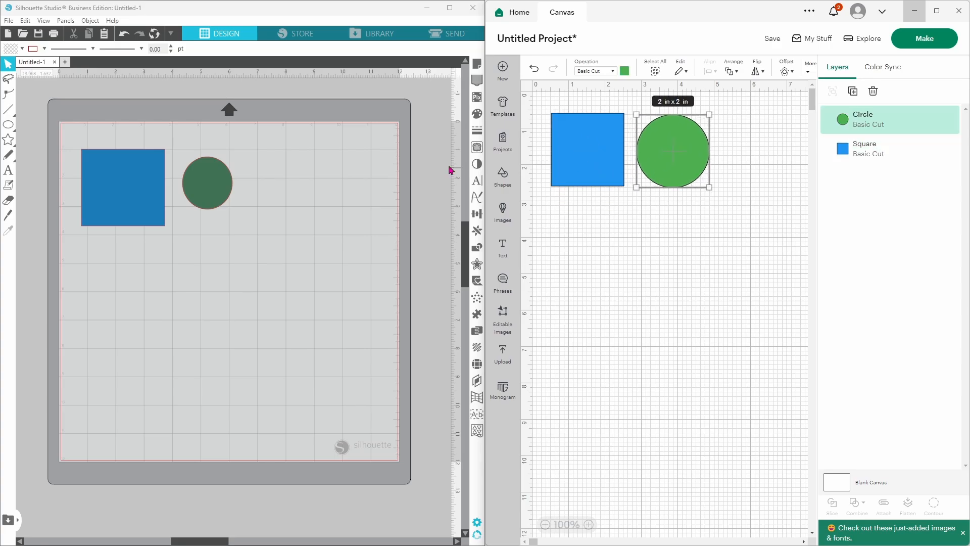
Step: Group the blue square and green circle in Silhouette Studio
{"action": "left_click_drag", "start_coordinate": [113, 135], "coordinate": [261, 214]}
{"action": "right_click", "coordinate": [206, 198]}
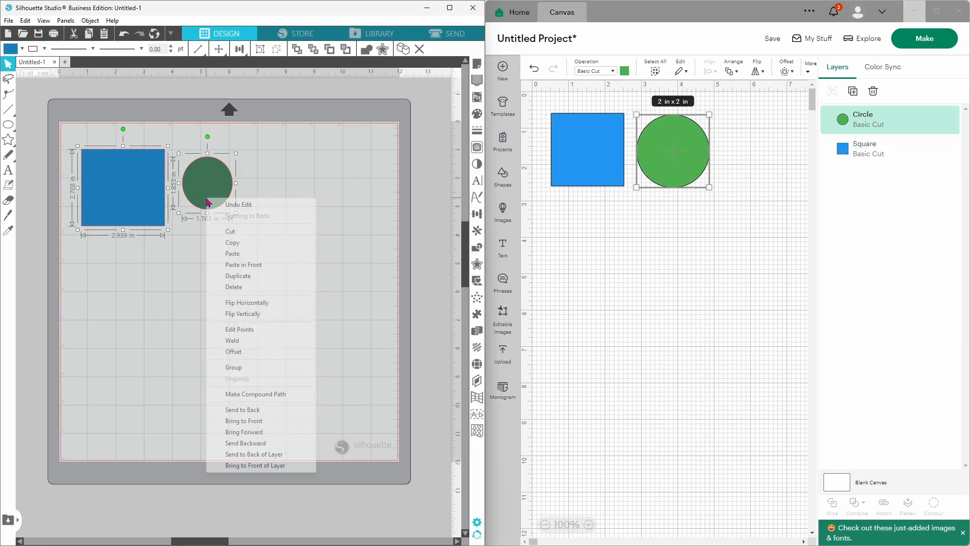
{"action": "left_click", "coordinate": [235, 369]}
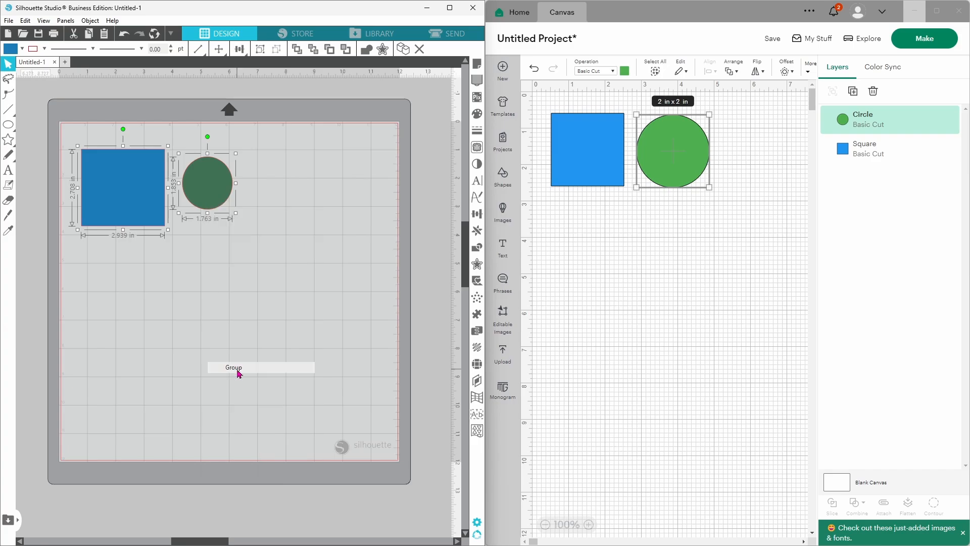
Step: Group the blue square and green circle in Design Space
{"action": "left_click_drag", "start_coordinate": [545, 109], "coordinate": [710, 184]}
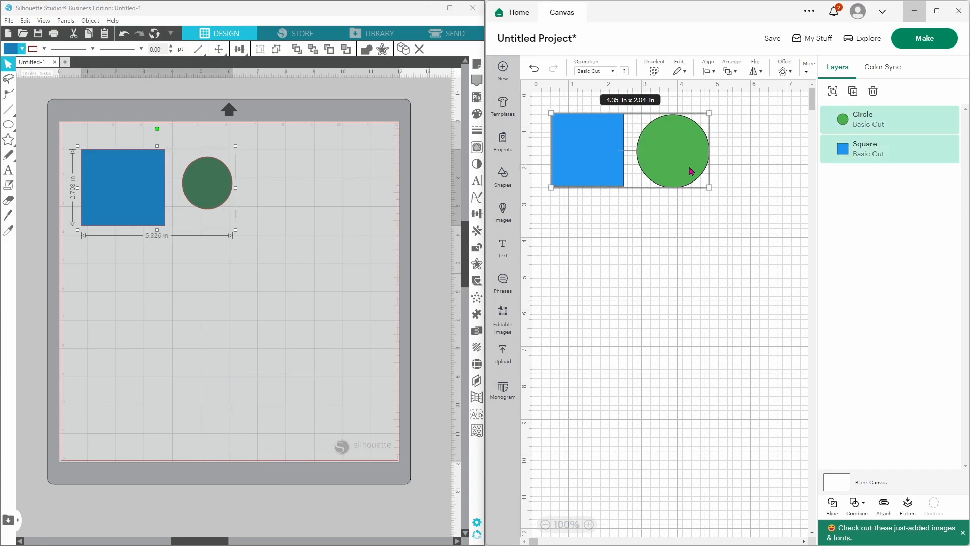
{"action": "right_click", "coordinate": [690, 161]}
{"action": "left_click", "coordinate": [707, 177]}
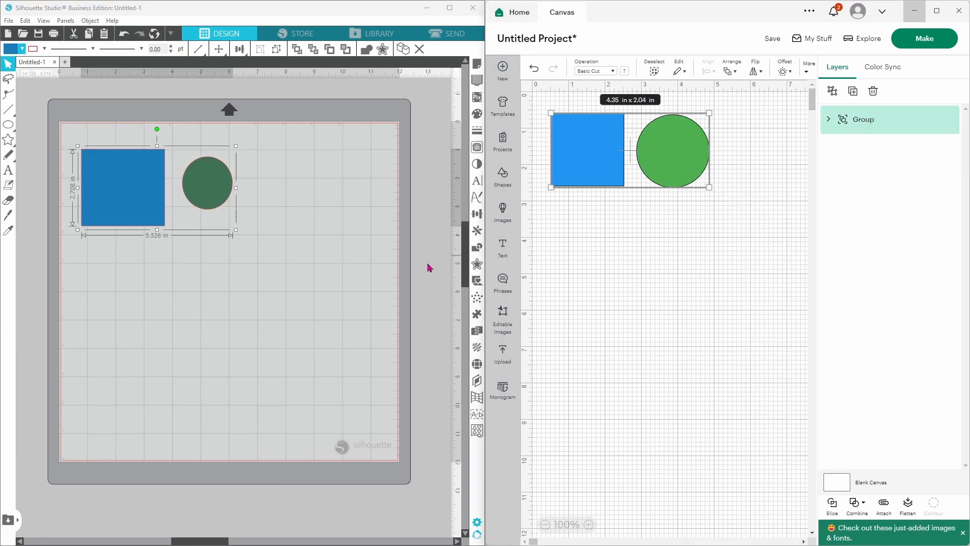
Step: Move both groups and enlarge them to about 7.64 in wide in Silhouette Studio and 5.59 x 2.63 in in Design Space
{"action": "left_click_drag", "start_coordinate": [149, 223], "coordinate": [193, 214]}
{"action": "mouse_move", "coordinate": [597, 168]}
{"action": "left_mouse_down"}
{"action": "mouse_move", "coordinate": [602, 192]}
{"action": "mouse_move", "coordinate": [639, 162]}
{"action": "mouse_move", "coordinate": [595, 161]}
{"action": "left_mouse_up"}
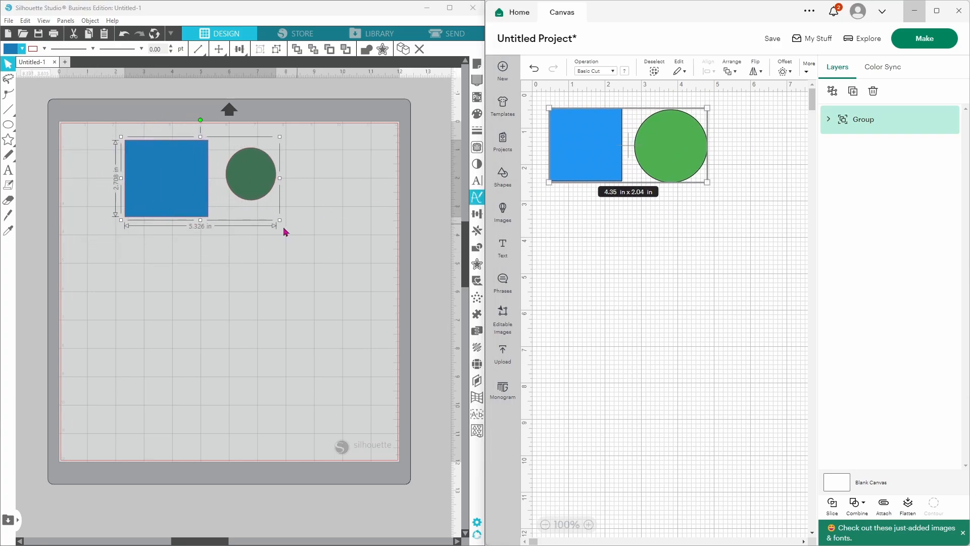
{"action": "left_click_drag", "start_coordinate": [279, 222], "coordinate": [345, 253]}
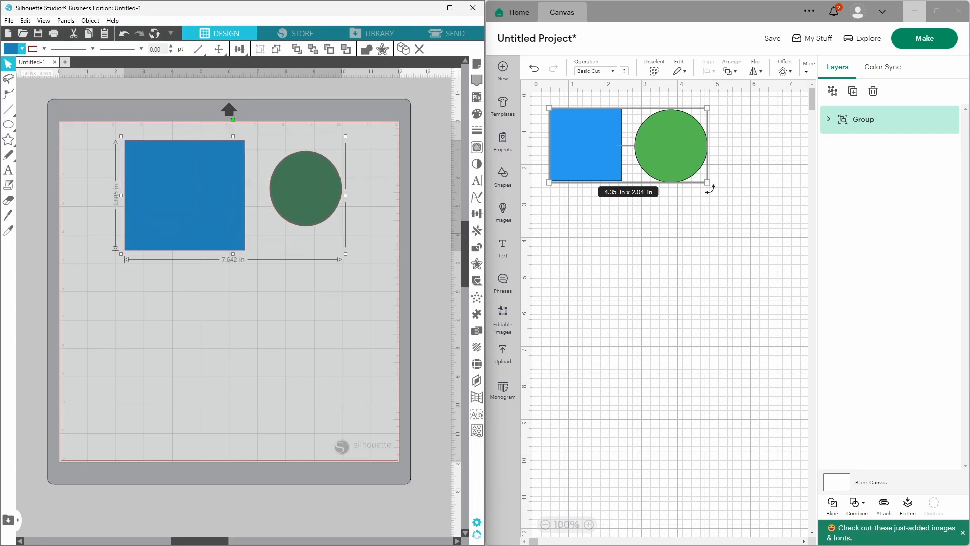
{"action": "left_click_drag", "start_coordinate": [707, 183], "coordinate": [699, 205]}
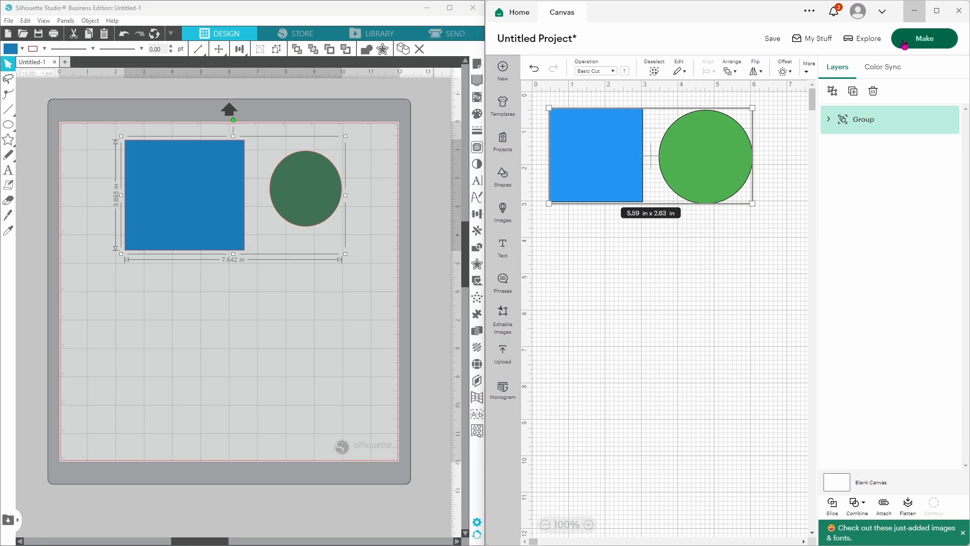
Step: Preview how the grouped shapes are laid out for cutting in Silhouette Studio and on each Design Space mat
{"action": "left_click", "coordinate": [452, 39]}
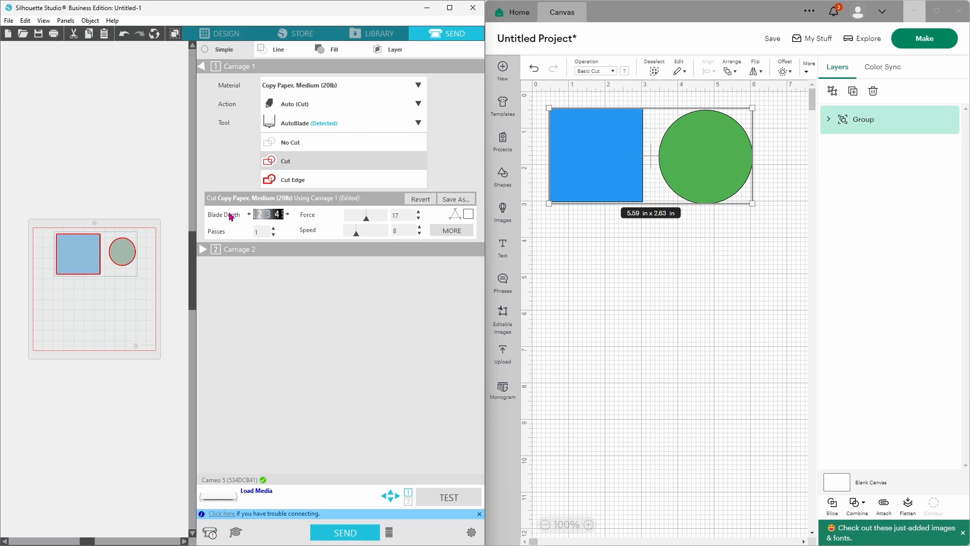
{"action": "left_click", "coordinate": [909, 44]}
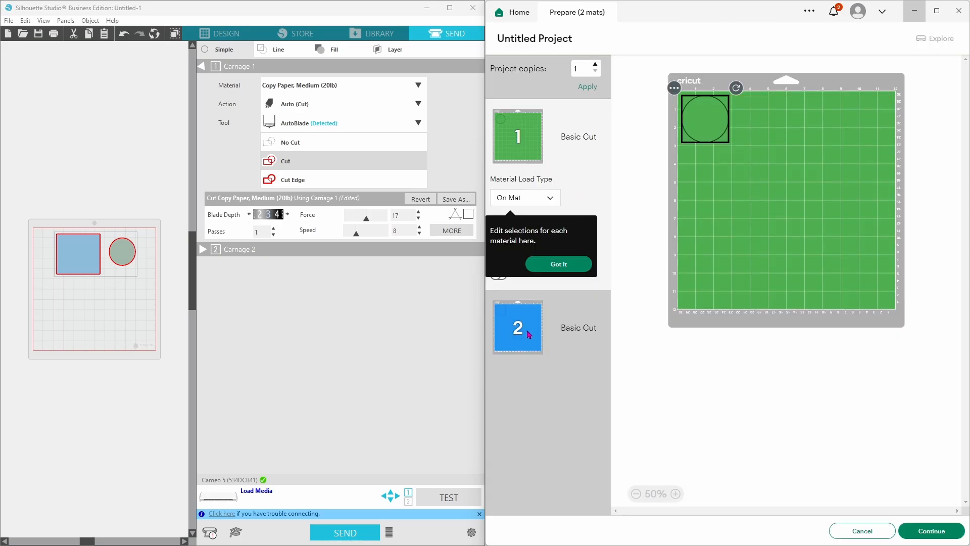
{"action": "left_click", "coordinate": [529, 334]}
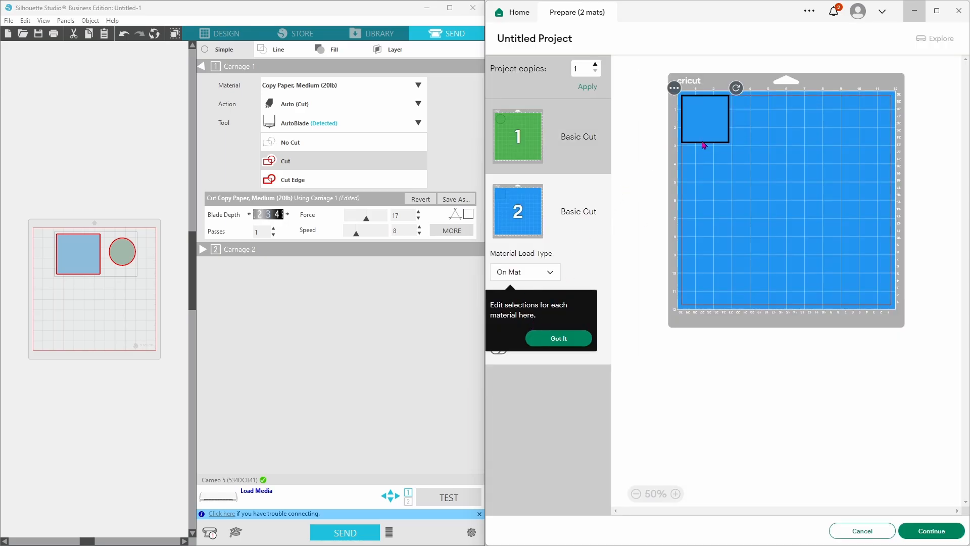
{"action": "left_click", "coordinate": [529, 152]}
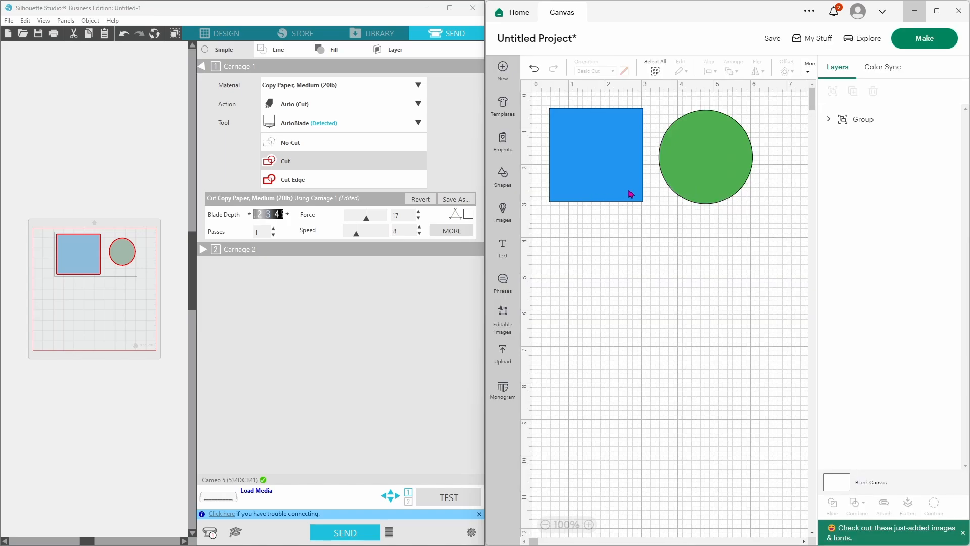
Step: Attach the grouped square and circle in Design Space and preview their cut layout again
{"action": "left_click_drag", "start_coordinate": [545, 151], "coordinate": [697, 183]}
{"action": "right_click", "coordinate": [698, 183]}
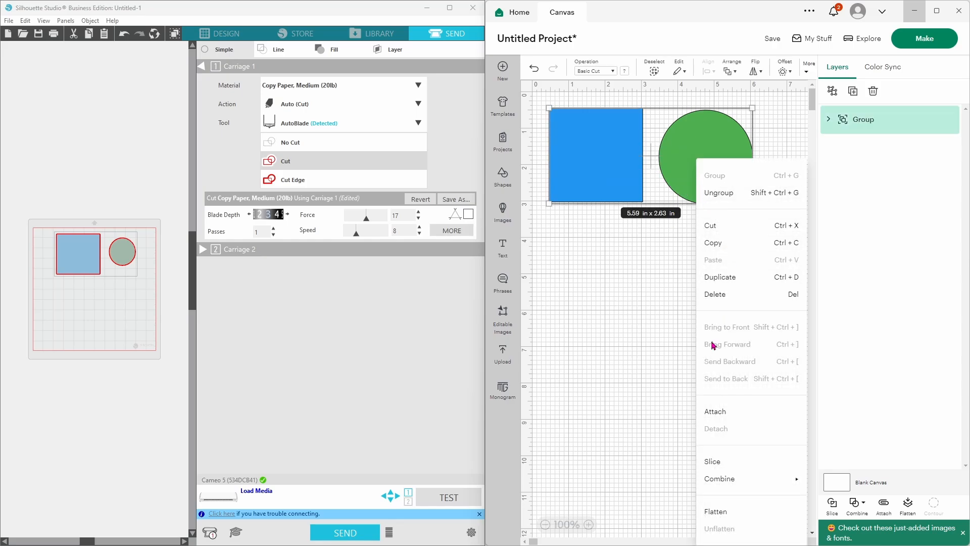
{"action": "left_click", "coordinate": [715, 416]}
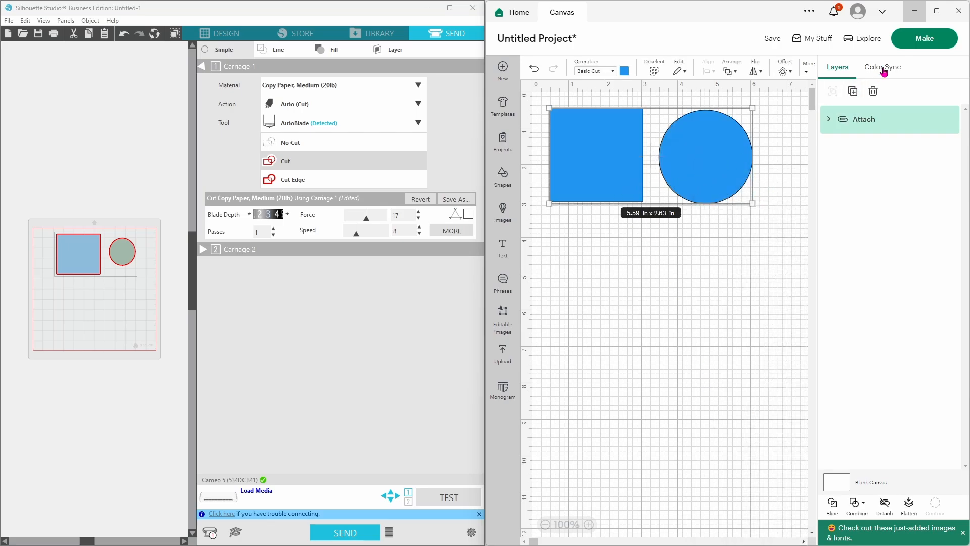
{"action": "left_click", "coordinate": [924, 38]}
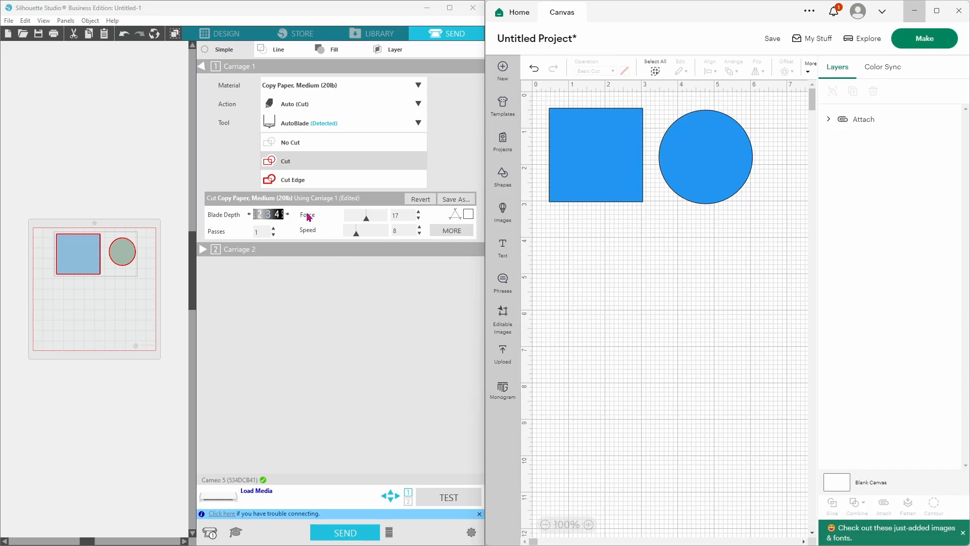
Step: Return to the Silhouette Studio design area and add the text "Silhouette" below the blue square
{"action": "left_click", "coordinate": [223, 33]}
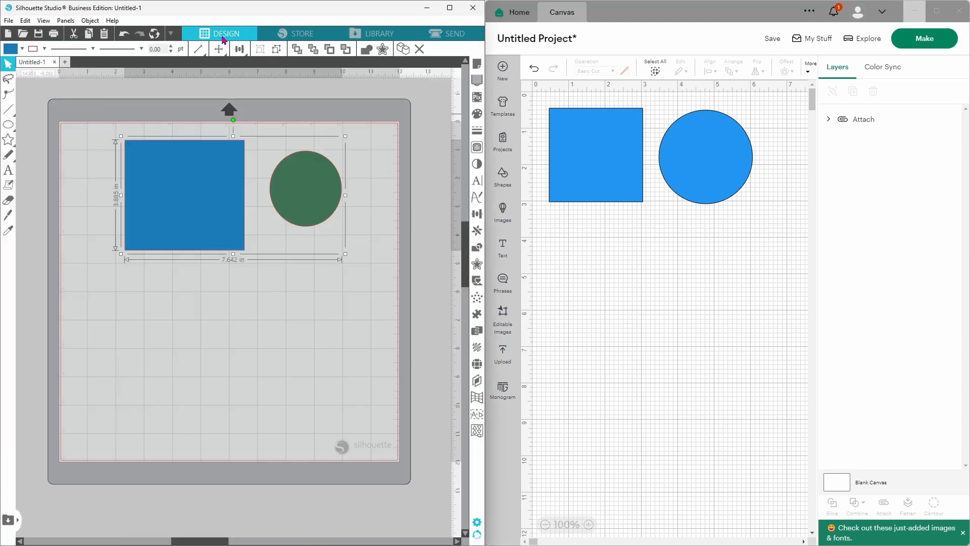
{"action": "left_click", "coordinate": [219, 49]}
{"action": "left_click", "coordinate": [8, 170]}
{"action": "left_click", "coordinate": [134, 303]}
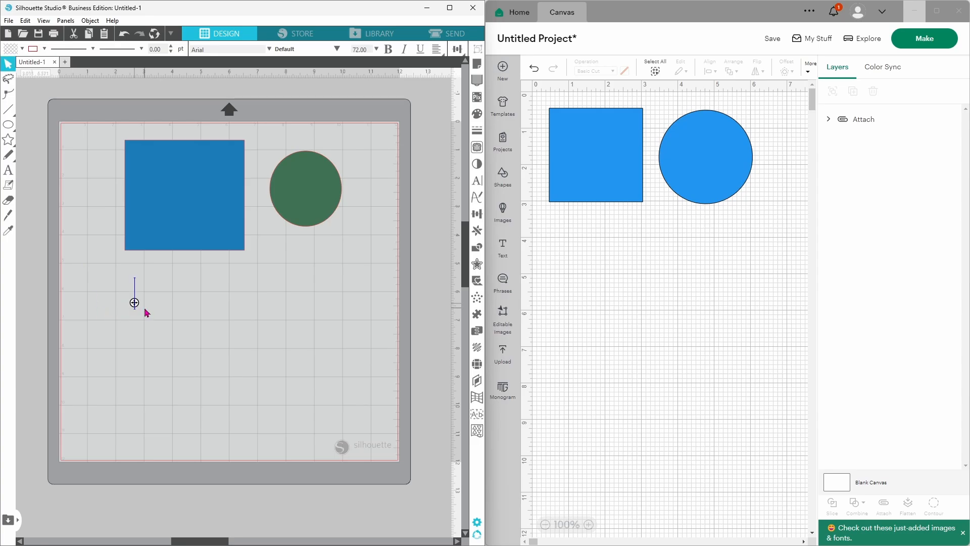
{"action": "type", "text": "Silhouette"}
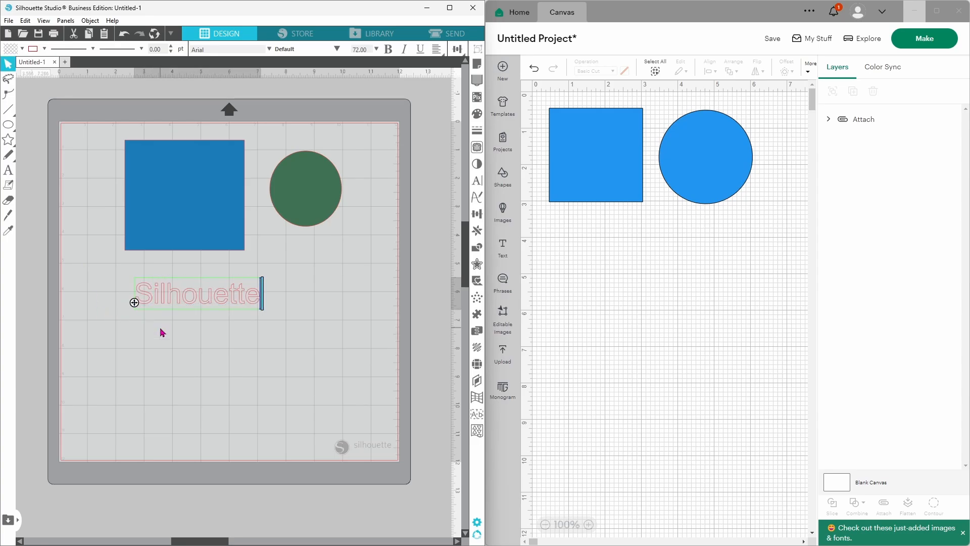
{"action": "key", "text": "Escape"}
Step: Fill the "Silhouette" text with dark navy and set its font to Dellanor Script
{"action": "left_click", "coordinate": [185, 306]}
{"action": "left_click", "coordinate": [22, 49]}
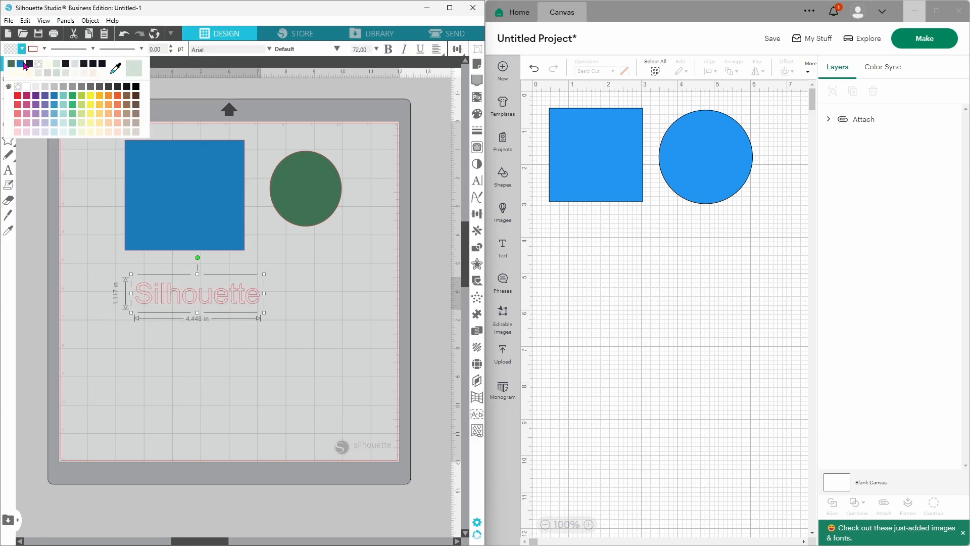
{"action": "left_click", "coordinate": [29, 64]}
{"action": "left_click", "coordinate": [477, 181]}
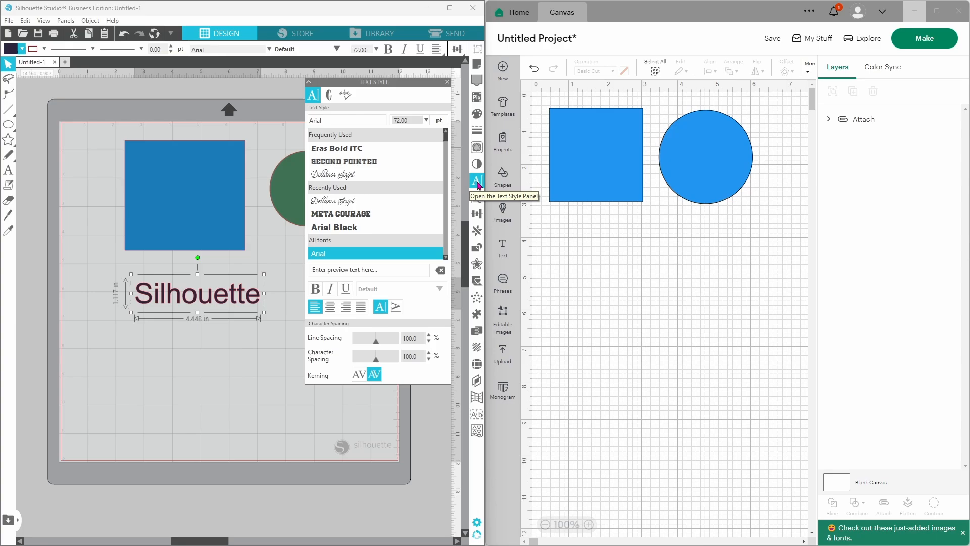
{"action": "left_click", "coordinate": [390, 175]}
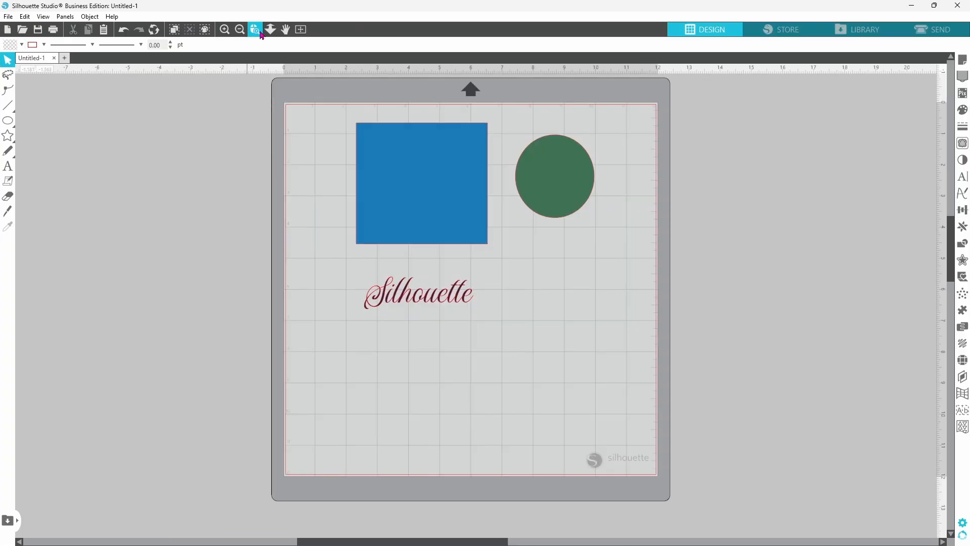
Step: Weld the overlapping letters of the "Silhouette" text and group the resulting pieces
{"action": "left_click", "coordinate": [255, 29]}
{"action": "left_click", "coordinate": [433, 304]}
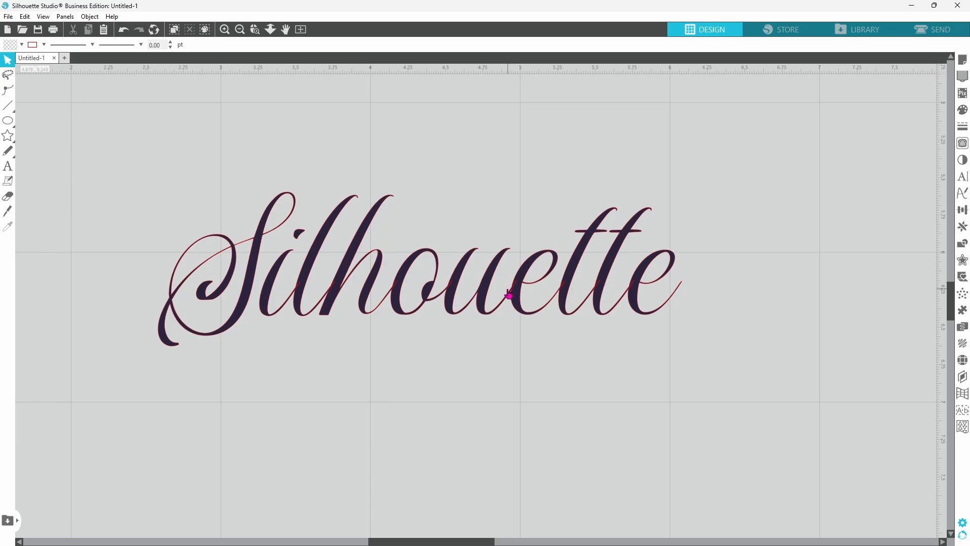
{"action": "right_click", "coordinate": [486, 298]}
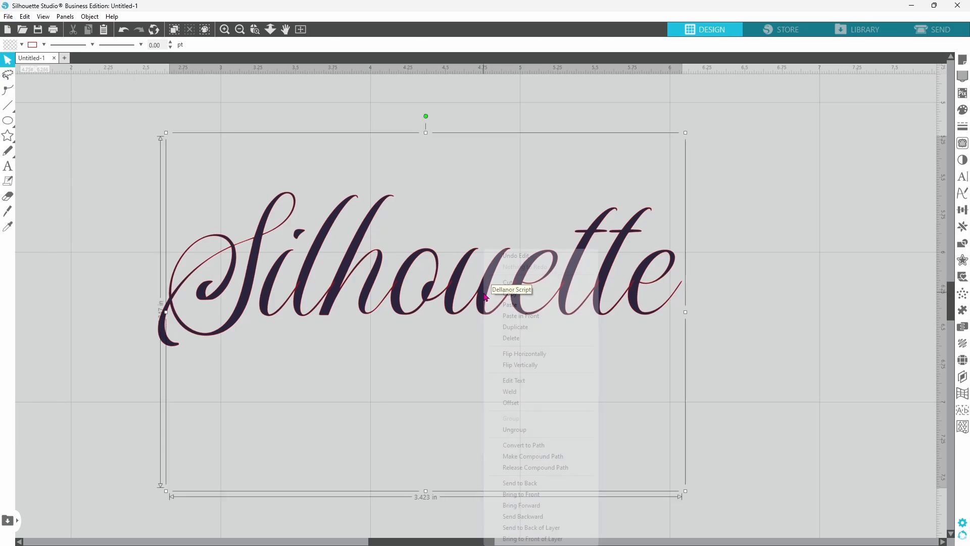
{"action": "left_click", "coordinate": [508, 393]}
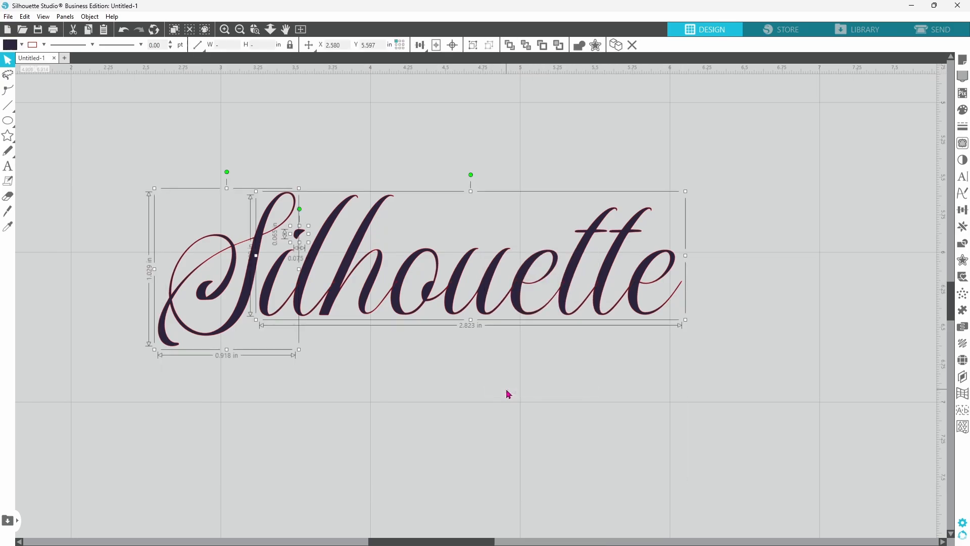
{"action": "right_click", "coordinate": [451, 317]}
{"action": "left_click", "coordinate": [475, 191]}
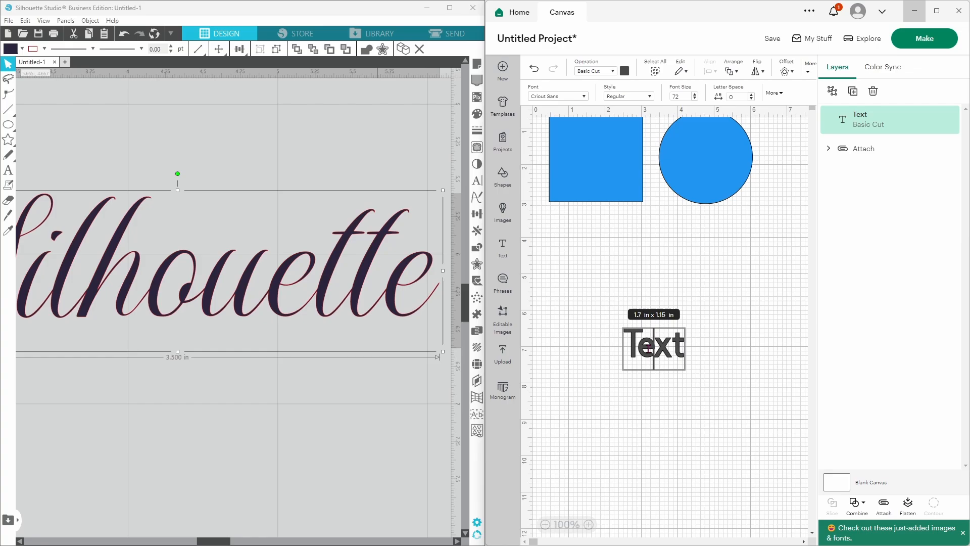
Step: Replace the placeholder text on the Design Space canvas with "Design Space"
{"action": "double_click", "coordinate": [647, 347]}
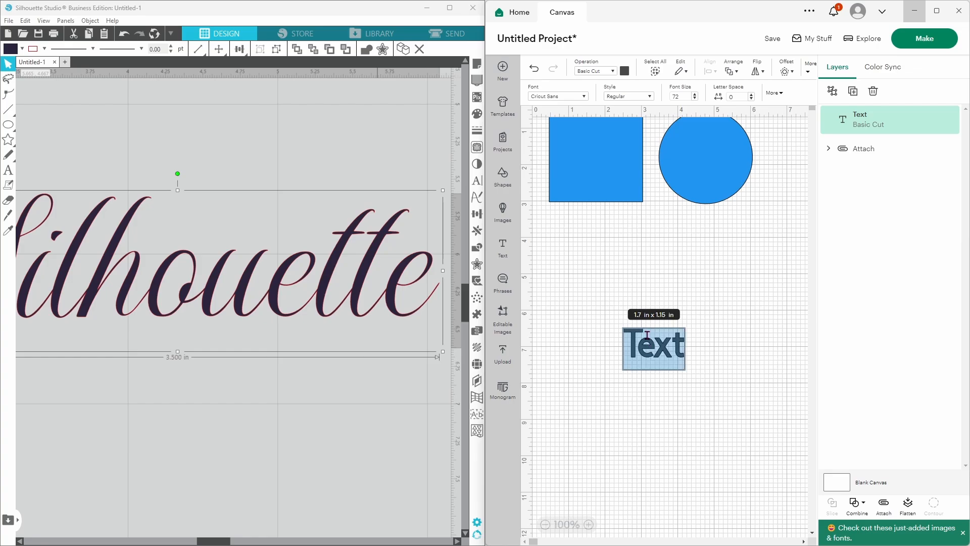
{"action": "type", "text": "Desihg"}
{"action": "key", "text": "BackSpace"}
{"action": "key", "text": "BackSpace"}
{"action": "type", "text": "gn S"}
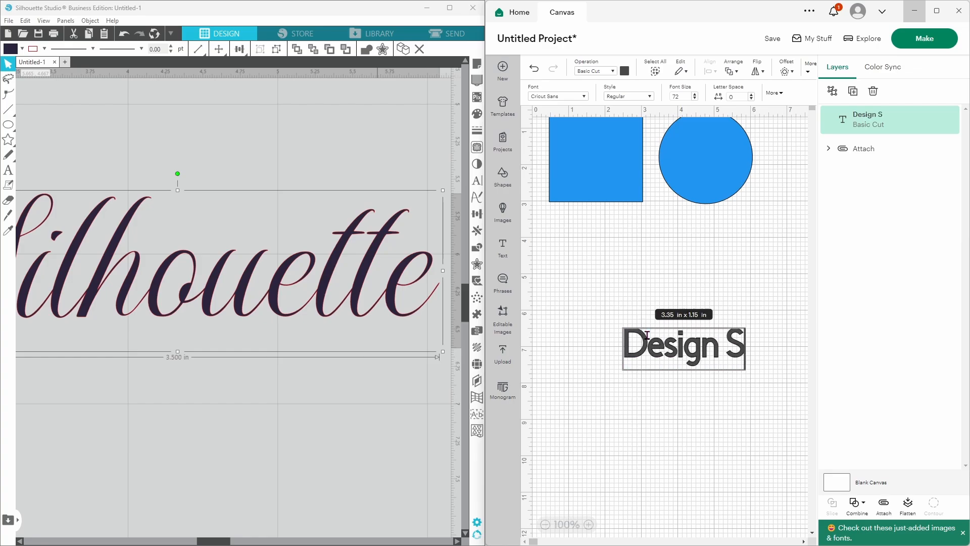
{"action": "type", "text": "pace"}
{"action": "left_click", "coordinate": [656, 346]}
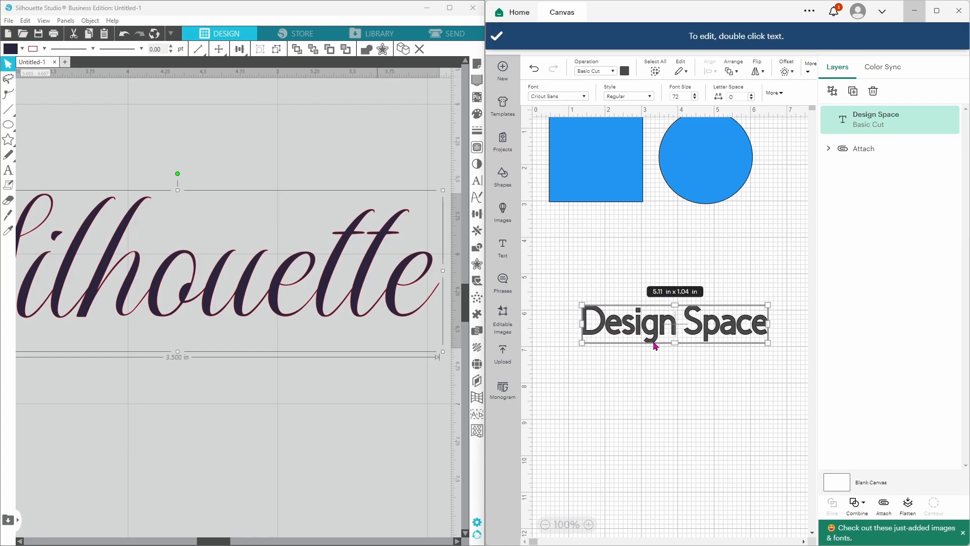
Step: Change the font of the "Design Space" text to Barbie
{"action": "left_click", "coordinate": [558, 96]}
{"action": "scroll", "coordinate": [715, 231], "scroll_direction": "down", "scroll_amount": 3}
{"action": "left_click", "coordinate": [714, 230]}
{"action": "scroll", "coordinate": [717, 325], "scroll_direction": "down", "scroll_amount": 1}
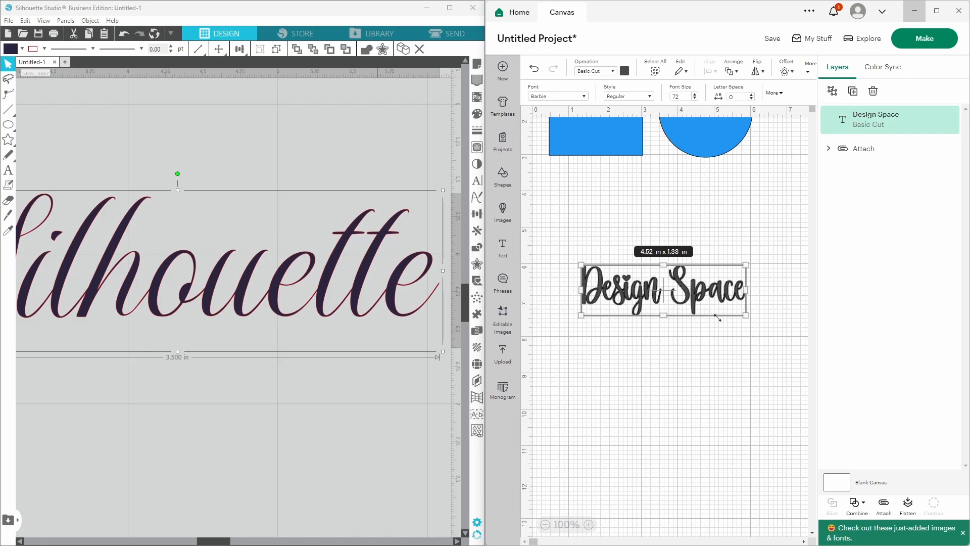
Step: Maximize the Design Space window and enlarge the "Design Space" text to about 19.73 x 6.04 in
{"action": "left_click_drag", "start_coordinate": [718, 317], "coordinate": [657, 315]}
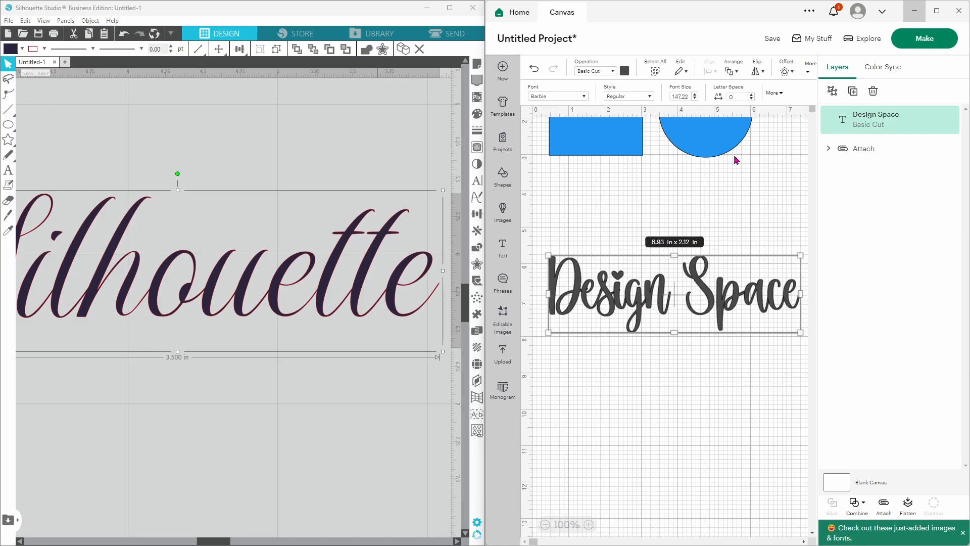
{"action": "left_click", "coordinate": [938, 11]}
{"action": "left_click_drag", "start_coordinate": [315, 329], "coordinate": [487, 480]}
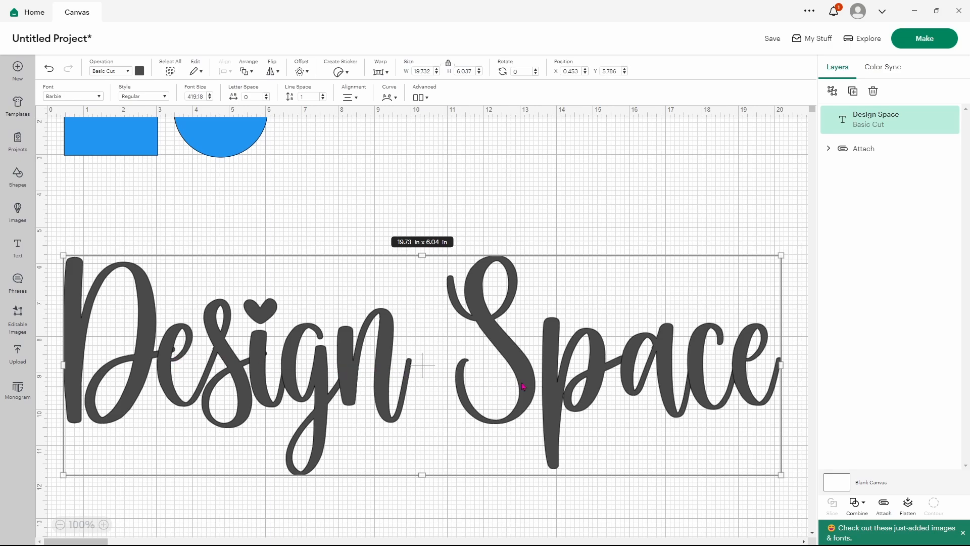
Step: Weld the "Design Space" text into one shape and move it up to about Y 5.04 in
{"action": "right_click", "coordinate": [343, 378]}
{"action": "mouse_move", "coordinate": [349, 378]}
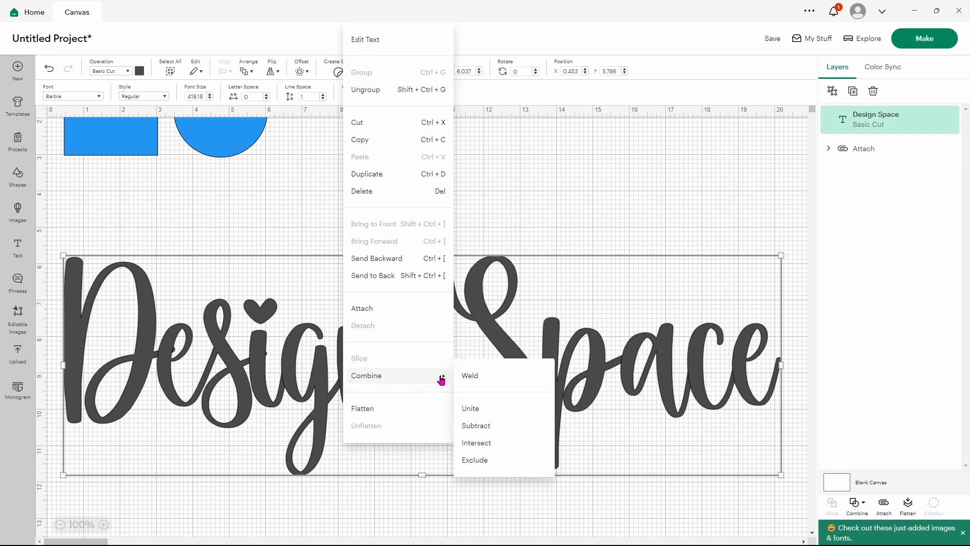
{"action": "left_click", "coordinate": [471, 376]}
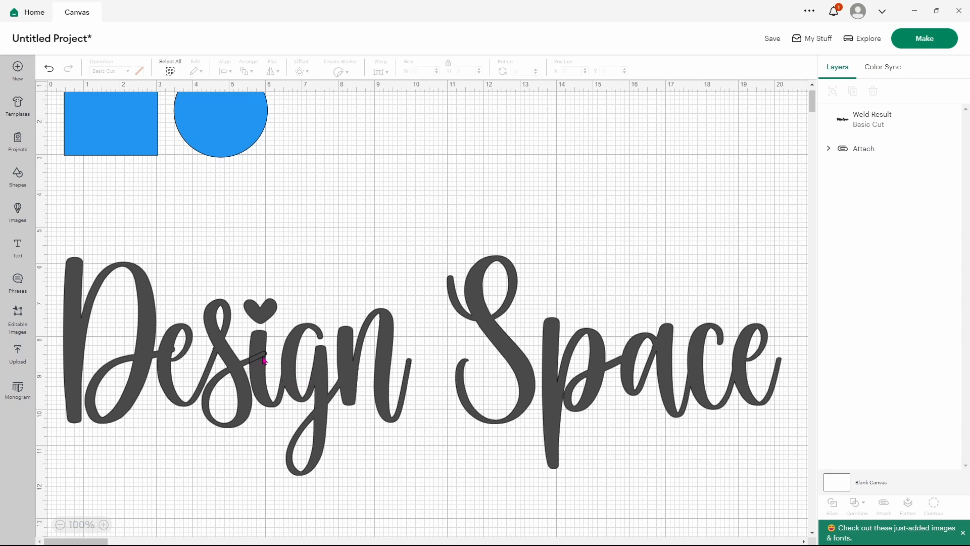
{"action": "left_click", "coordinate": [264, 360]}
{"action": "left_click_drag", "start_coordinate": [264, 361], "coordinate": [267, 333]}
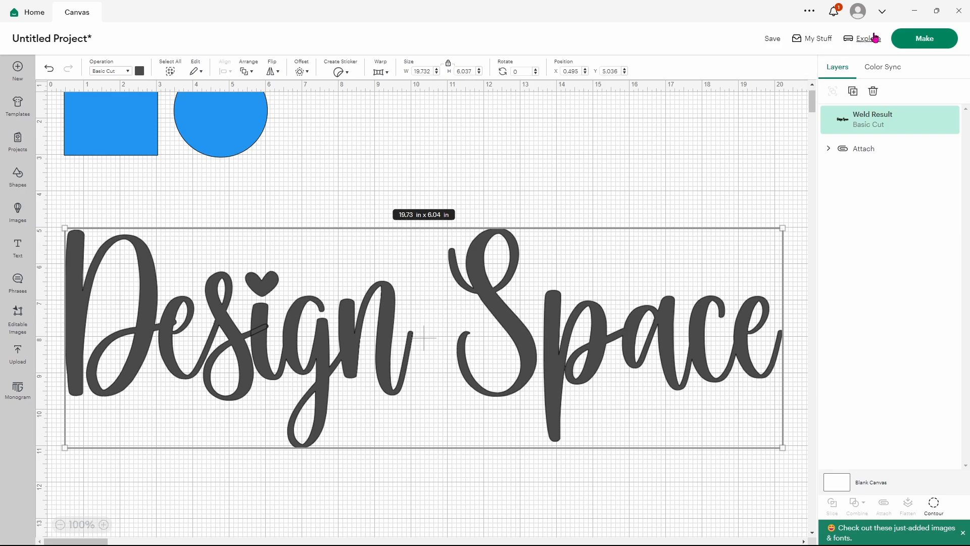
Step: Show Design Space beside Silhouette Studio and move the circle to overlap the square's edge in both programs
{"action": "left_click", "coordinate": [939, 13]}
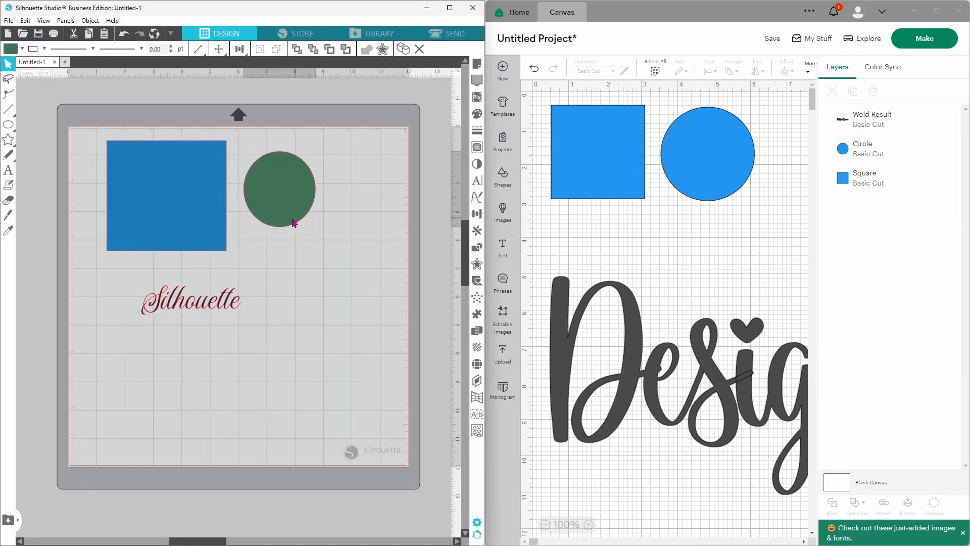
{"action": "left_click_drag", "start_coordinate": [295, 223], "coordinate": [263, 229]}
{"action": "left_click", "coordinate": [264, 231]}
{"action": "left_click_drag", "start_coordinate": [694, 185], "coordinate": [662, 183]}
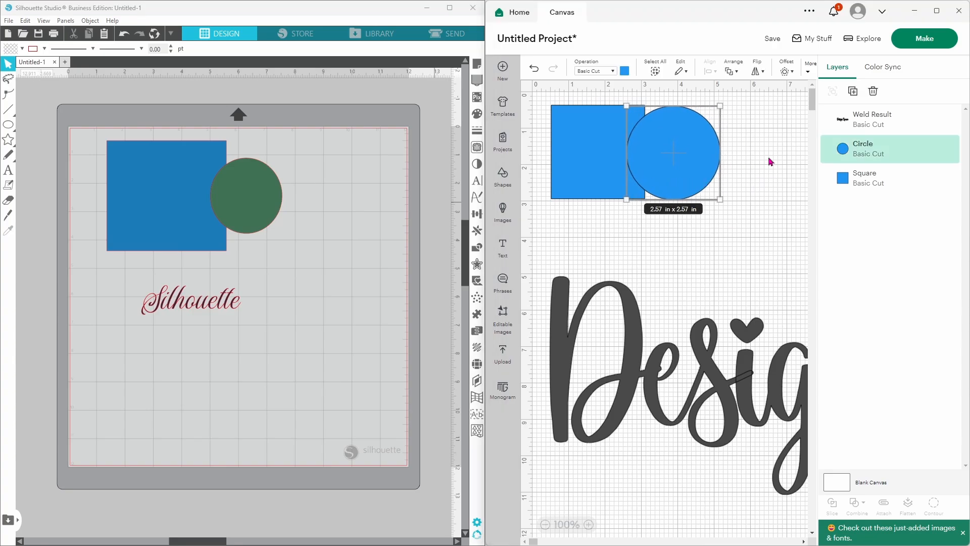
Step: Weld the overlapping square and circle in Silhouette Studio and shift the welded shape slightly
{"action": "left_click_drag", "start_coordinate": [314, 163], "coordinate": [137, 199]}
{"action": "right_click", "coordinate": [138, 197]}
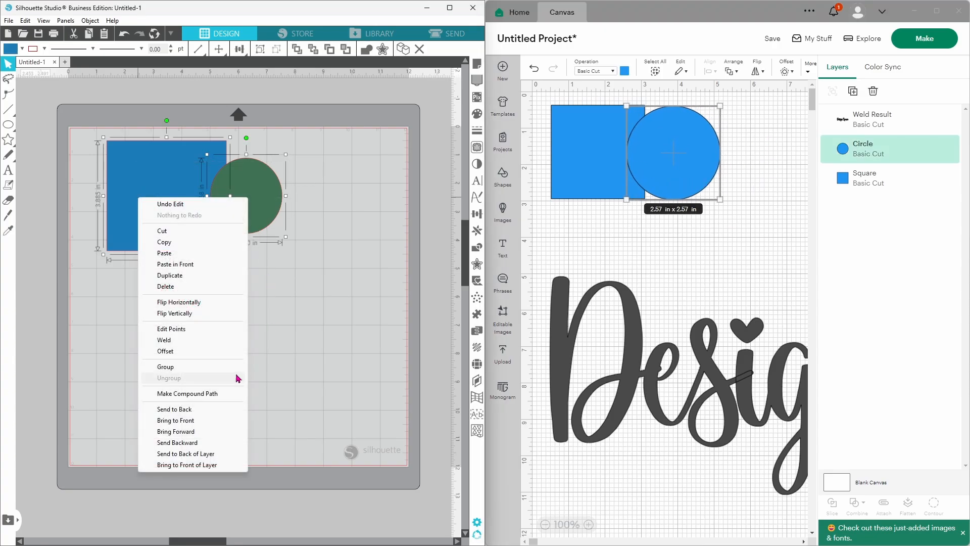
{"action": "left_click", "coordinate": [174, 341]}
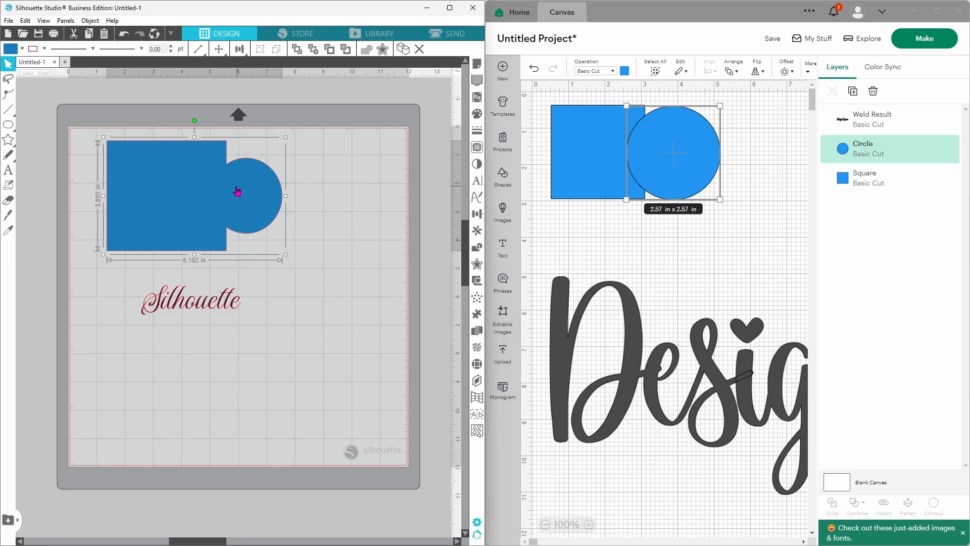
{"action": "left_click_drag", "start_coordinate": [221, 180], "coordinate": [210, 197]}
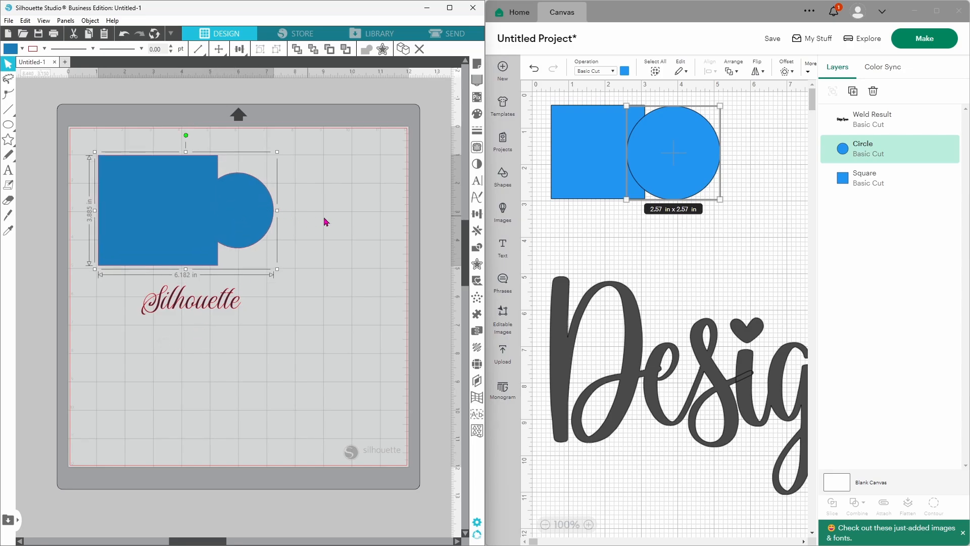
Step: Weld the overlapping square and circle on the Design Space canvas
{"action": "left_click_drag", "start_coordinate": [753, 154], "coordinate": [577, 170]}
{"action": "right_click", "coordinate": [581, 170]}
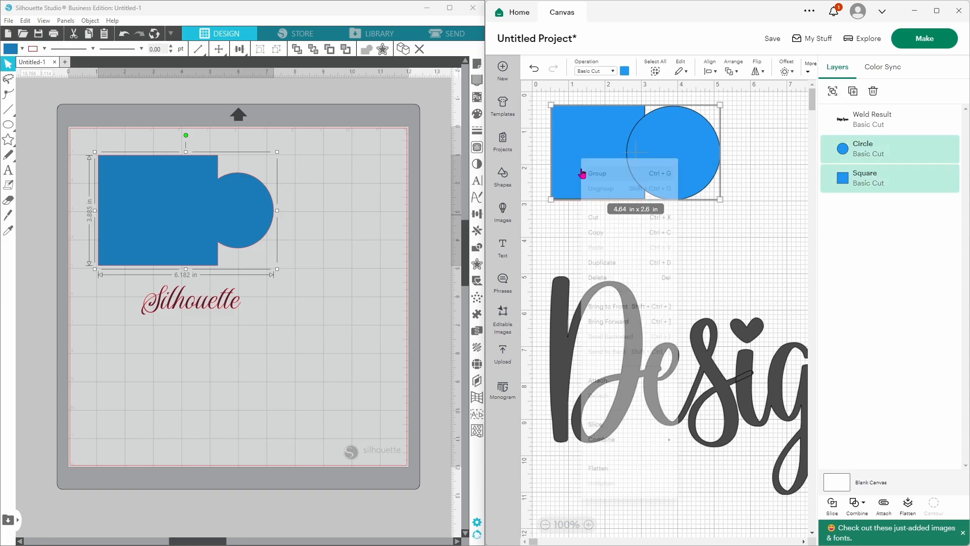
{"action": "mouse_move", "coordinate": [613, 480]}
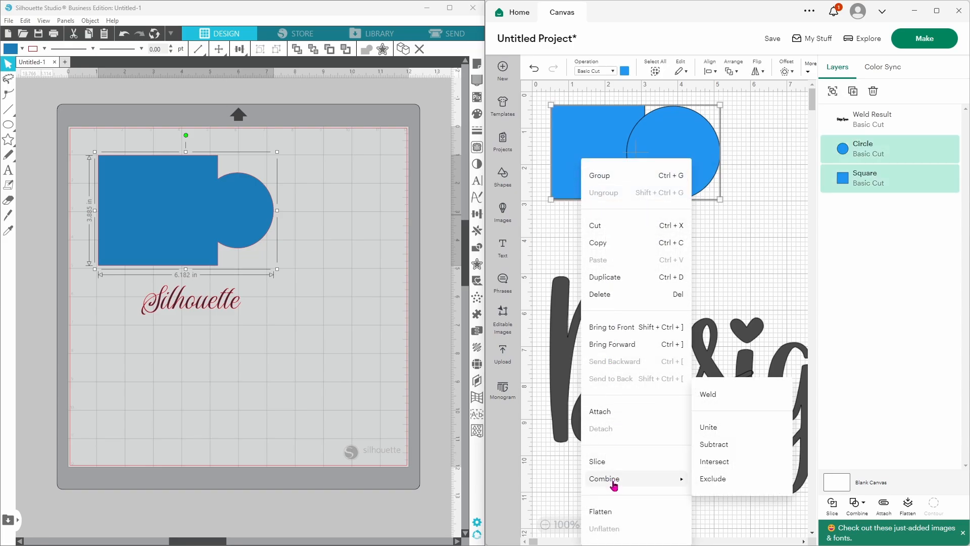
{"action": "left_click", "coordinate": [705, 401]}
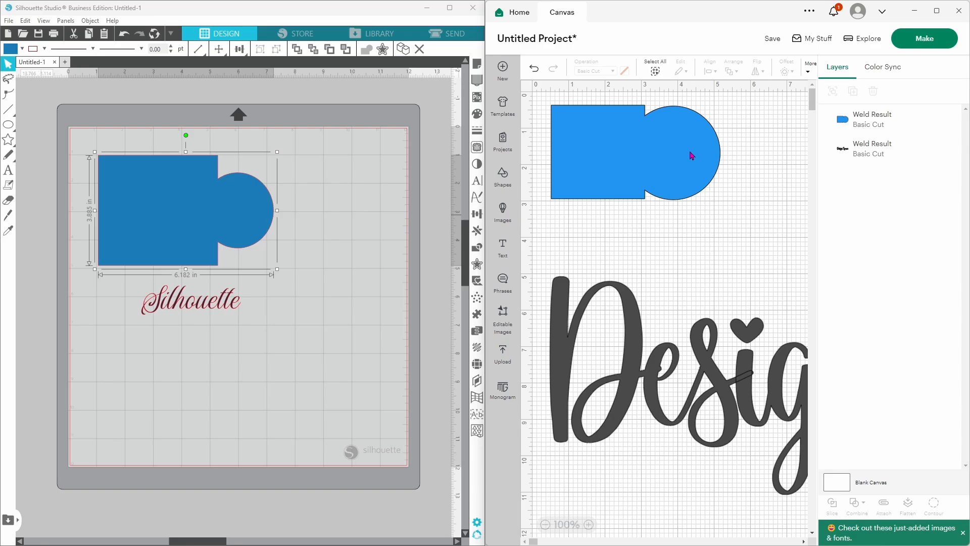
Step: Shrink the welded "Design Space" text to about 2.66 x 0.81 in
{"action": "left_click", "coordinate": [377, 252]}
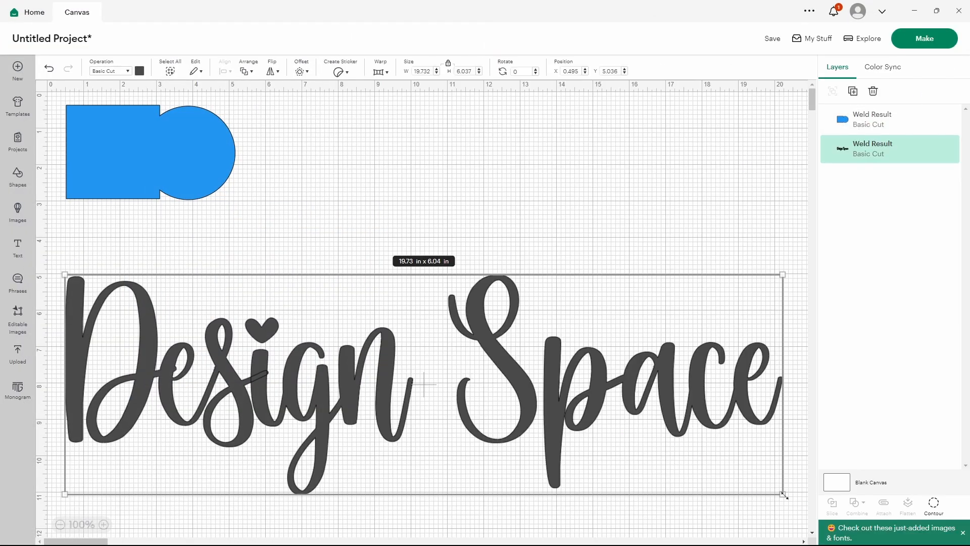
{"action": "left_click_drag", "start_coordinate": [784, 495], "coordinate": [162, 223]}
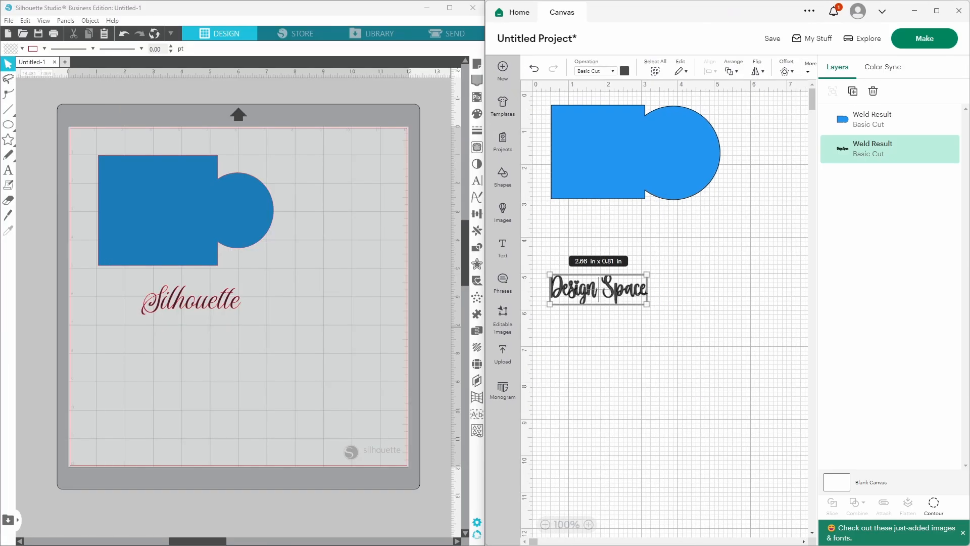
{"action": "left_click", "coordinate": [625, 321]}
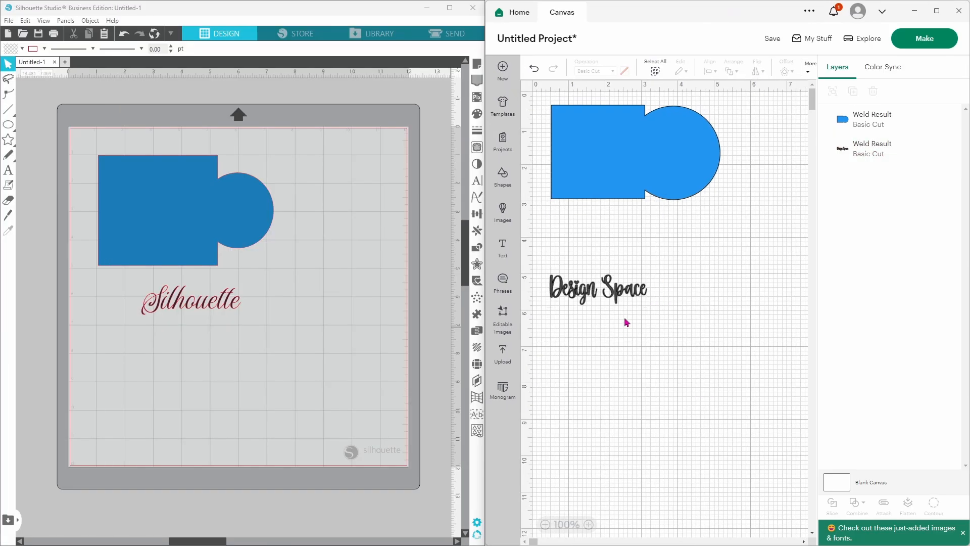
Step: Place the "Design Space" text over the welded blue shape and bring it in front of that shape
{"action": "left_click_drag", "start_coordinate": [617, 296], "coordinate": [650, 164]}
{"action": "right_click", "coordinate": [621, 264]}
{"action": "left_click", "coordinate": [651, 344]}
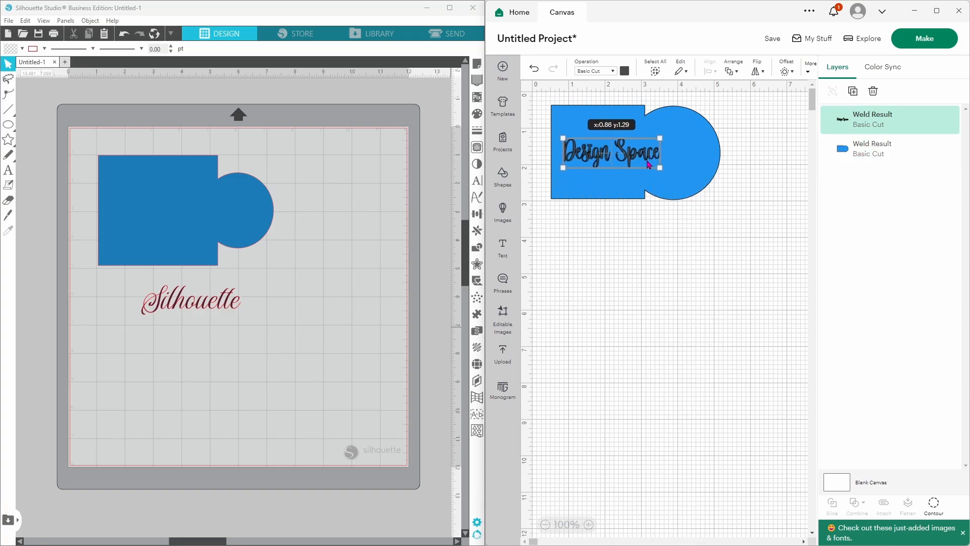
Step: Slice the blue shape with the "Design Space" text and move the cut-out lettering pieces below the shape
{"action": "left_click_drag", "start_coordinate": [536, 133], "coordinate": [726, 203]}
{"action": "right_click", "coordinate": [621, 158]}
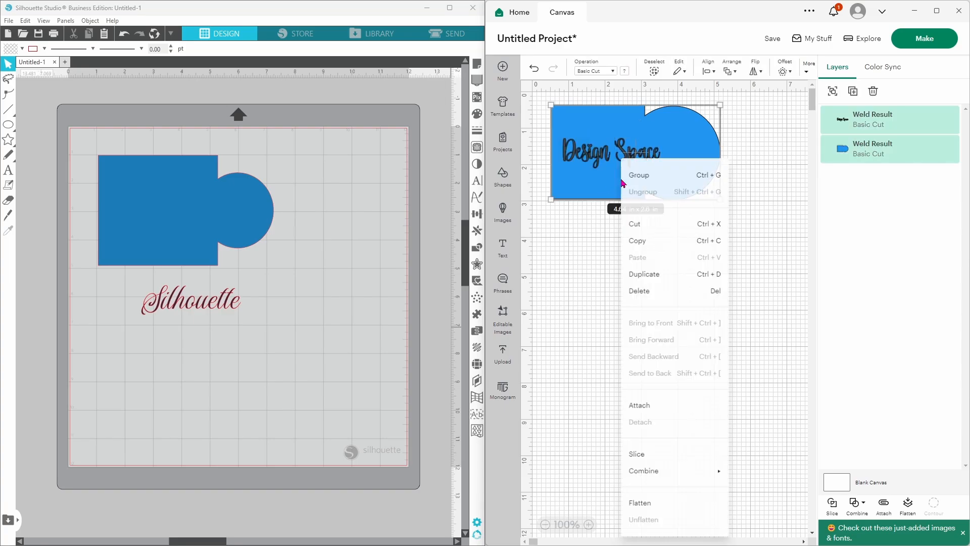
{"action": "left_click", "coordinate": [638, 463]}
{"action": "left_click_drag", "start_coordinate": [636, 165], "coordinate": [638, 332]}
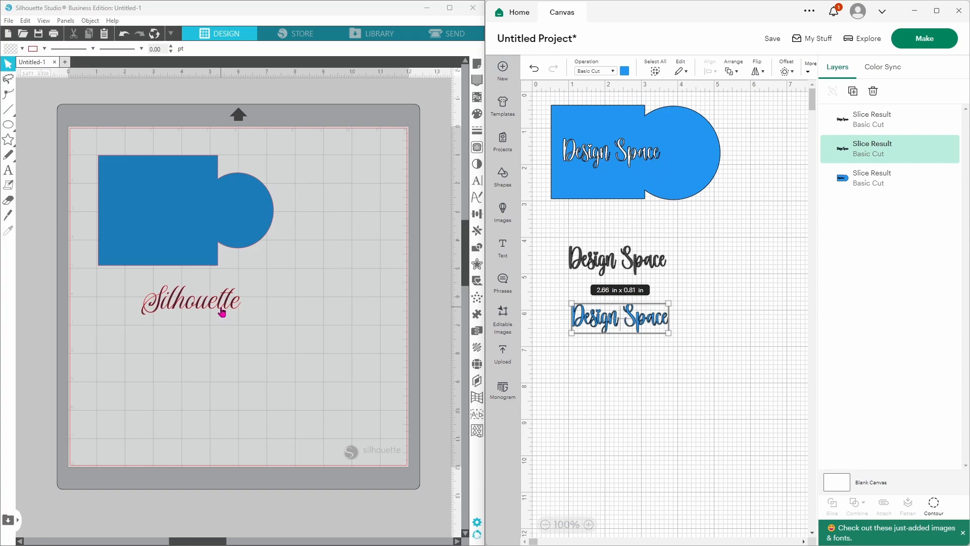
Step: Place the "Silhouette" text over the welded shape in Silhouette Studio and make a compound path from the two
{"action": "left_click_drag", "start_coordinate": [221, 314], "coordinate": [190, 233]}
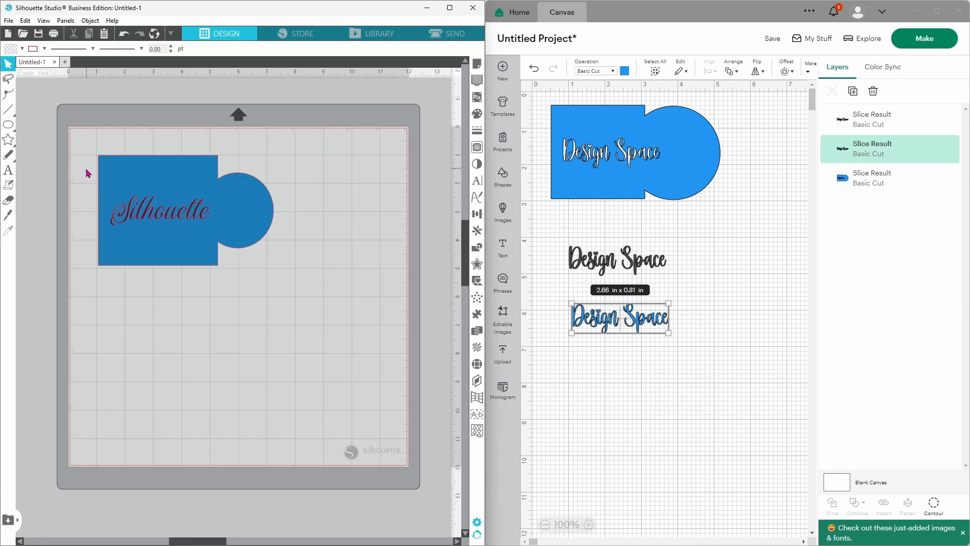
{"action": "left_click_drag", "start_coordinate": [87, 172], "coordinate": [144, 234]}
{"action": "right_click", "coordinate": [158, 214]}
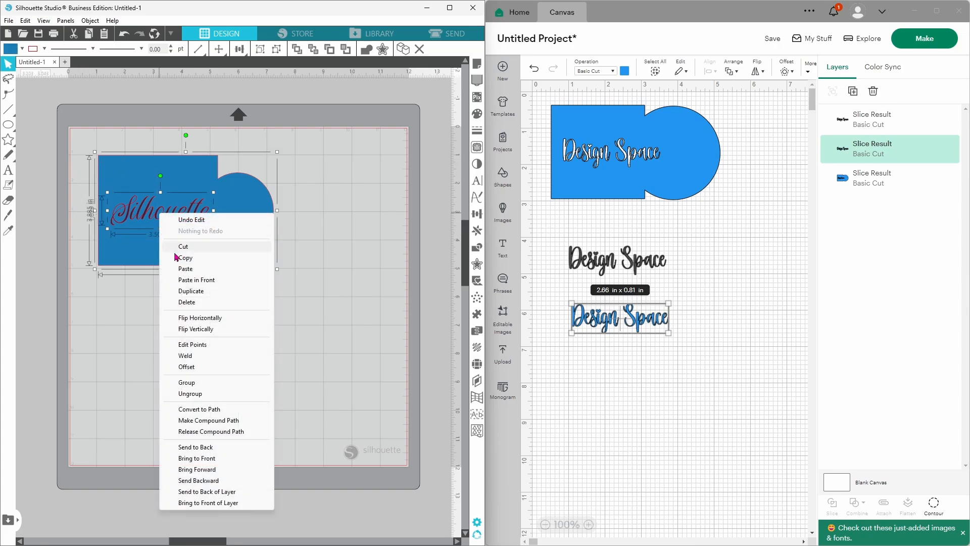
{"action": "left_click", "coordinate": [221, 421]}
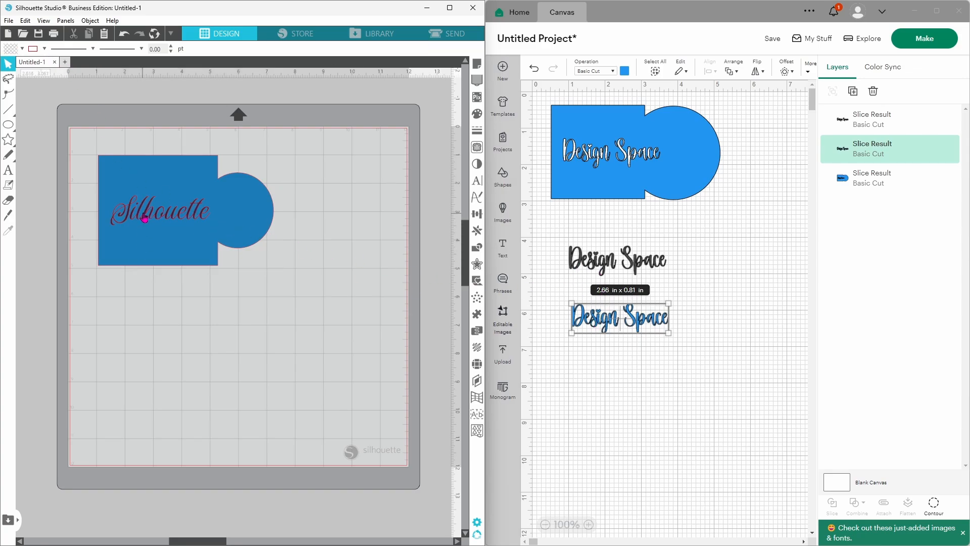
Step: Place a copy of the "Silhouette" text below the shape and make a compound path from the original text and shape
{"action": "left_click", "coordinate": [145, 221]}
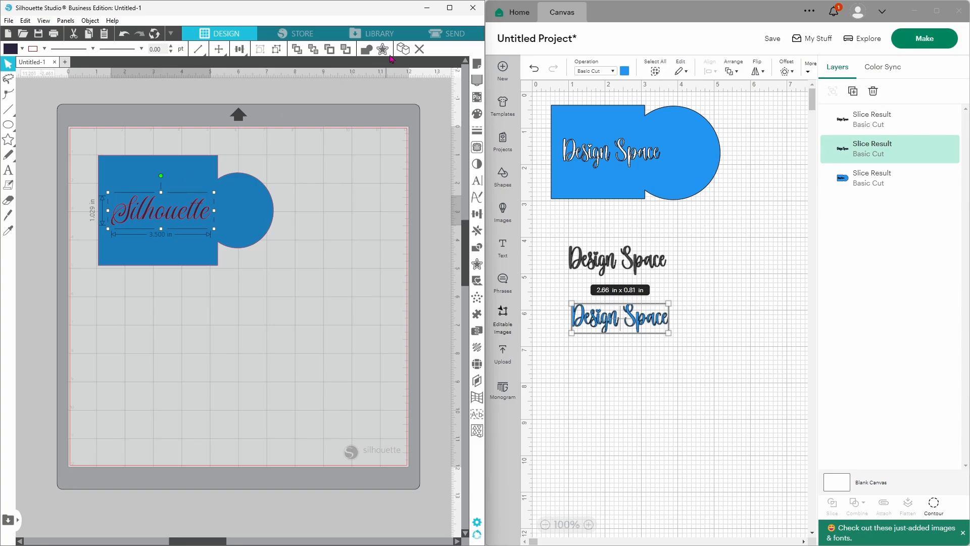
{"action": "left_click_drag", "start_coordinate": [204, 220], "coordinate": [209, 353]}
{"action": "right_click", "coordinate": [184, 263]}
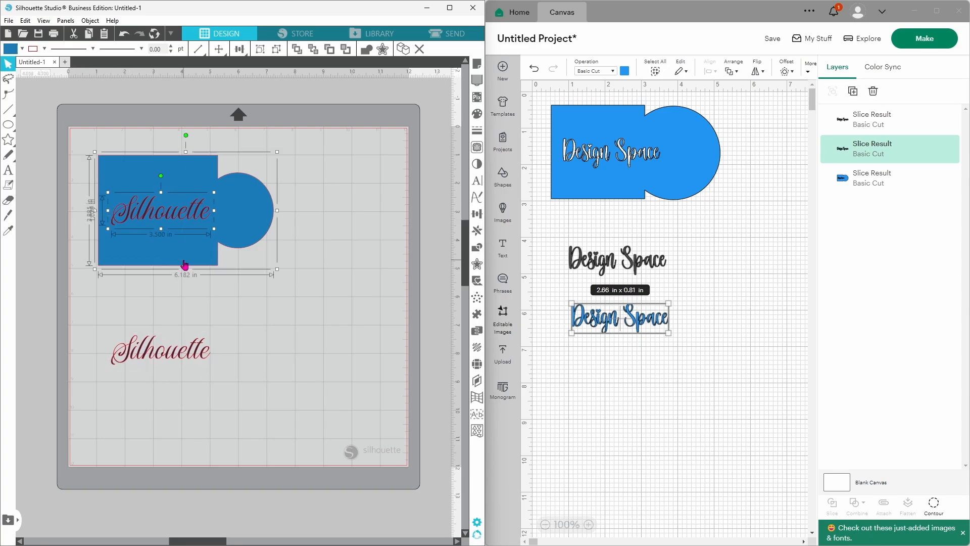
{"action": "left_click", "coordinate": [223, 444]}
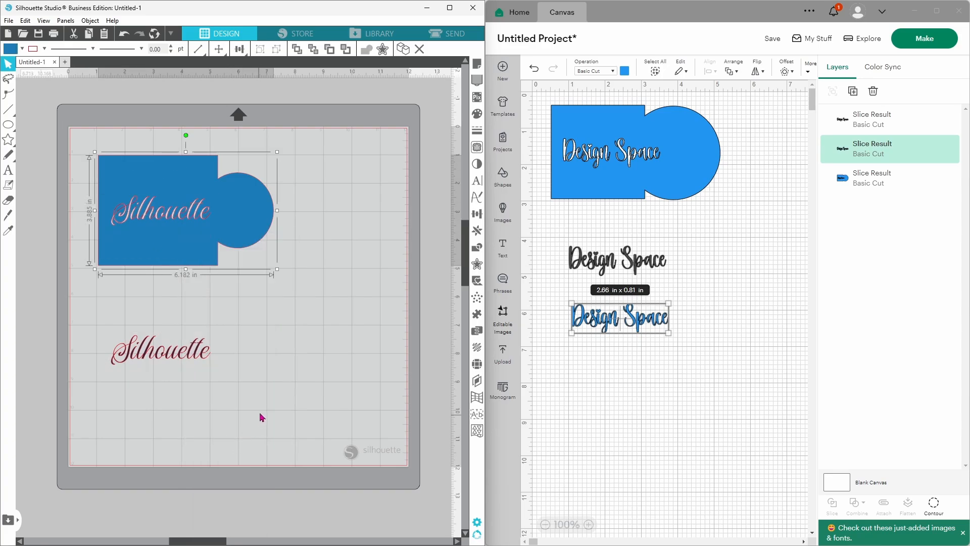
{"action": "left_click", "coordinate": [275, 401]}
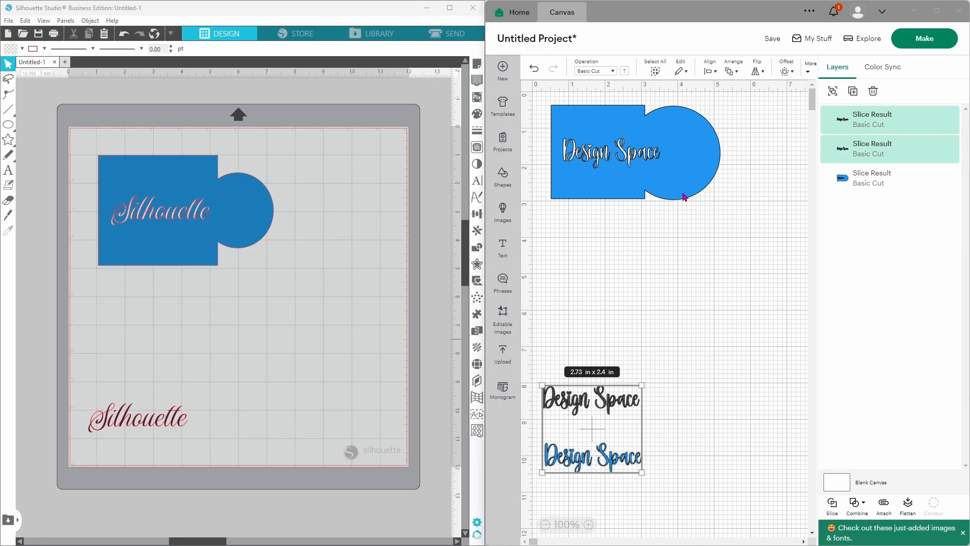
Step: Insert a rounded rectangle in Design Space, enlarge it to about 5.19 x 3.46 in, and send it behind the sliced shape
{"action": "left_click_drag", "start_coordinate": [683, 201], "coordinate": [690, 211]}
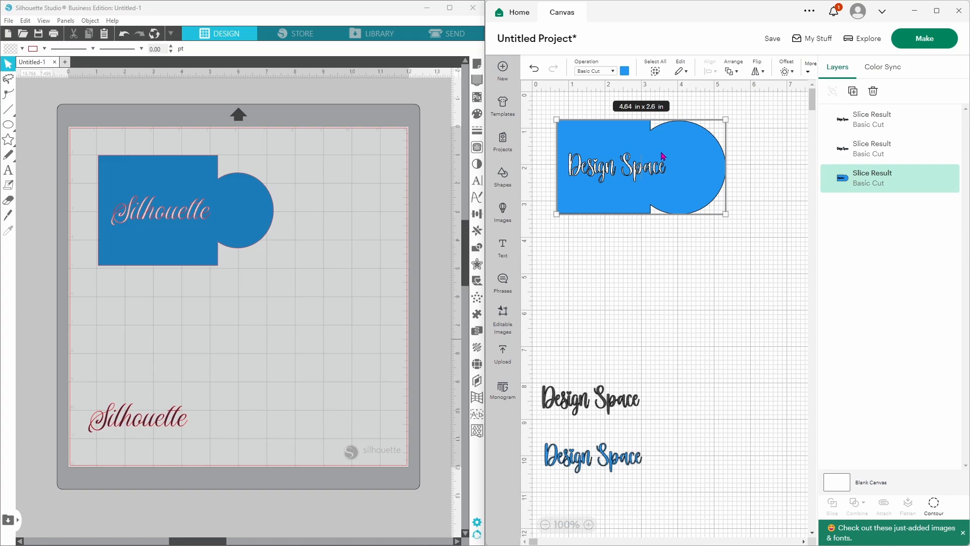
{"action": "left_click", "coordinate": [503, 176]}
{"action": "left_click", "coordinate": [552, 236]}
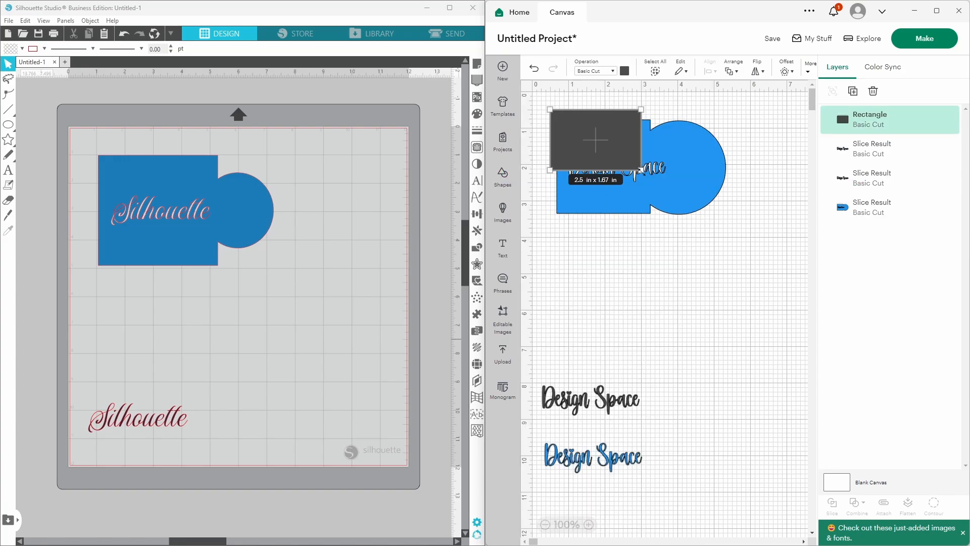
{"action": "left_click_drag", "start_coordinate": [641, 171], "coordinate": [739, 235]}
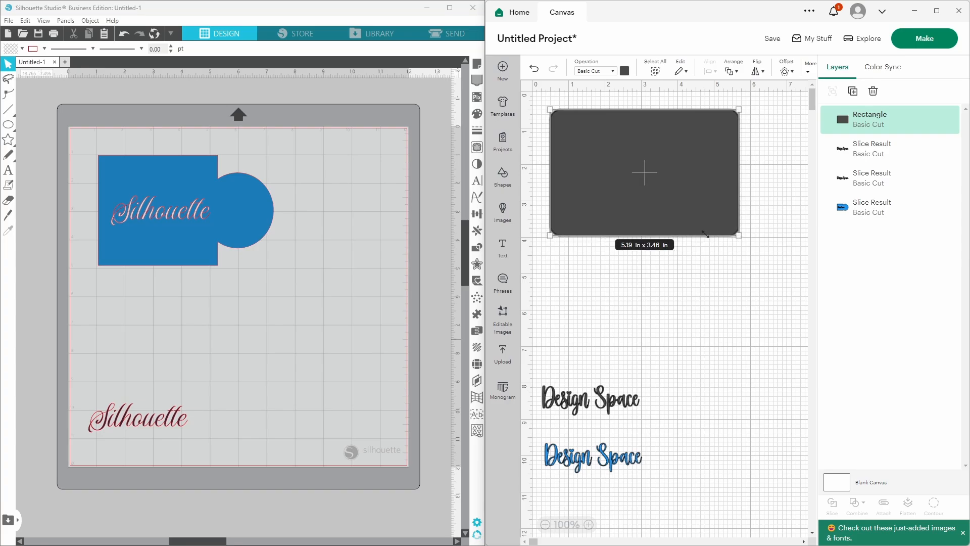
{"action": "right_click", "coordinate": [696, 211]}
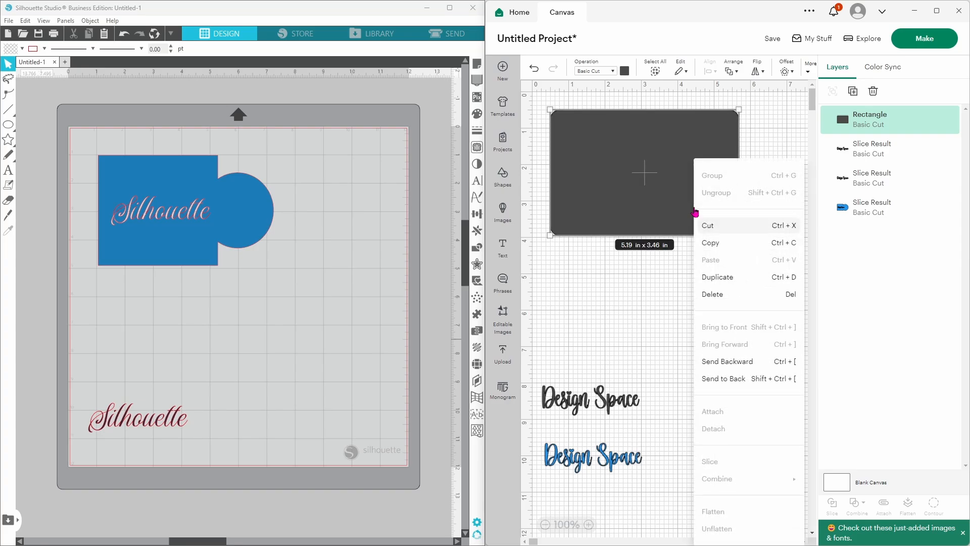
{"action": "left_click", "coordinate": [715, 379]}
Step: Flatten the sliced blue shape and the dark rectangle into one Print Then Cut layer
{"action": "left_click_drag", "start_coordinate": [763, 139], "coordinate": [680, 177]}
{"action": "right_click", "coordinate": [680, 177]}
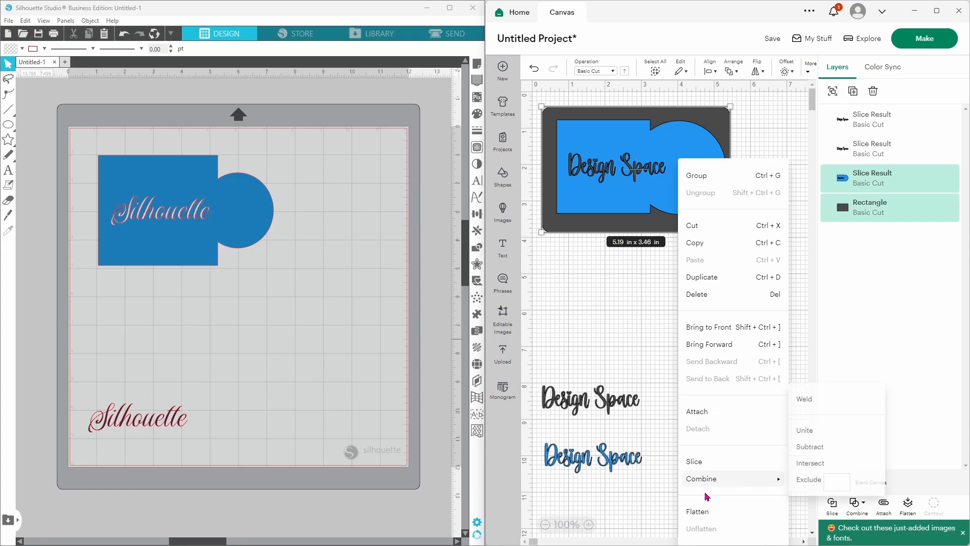
{"action": "left_click", "coordinate": [704, 513]}
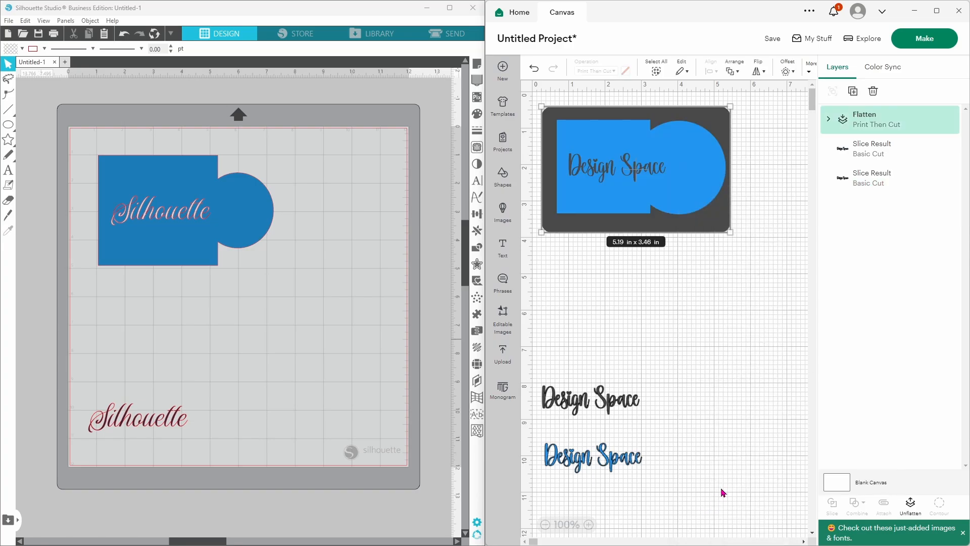
Step: Send the Design Space project to mat preparation, loading all materials On Mat with the 12 in x 12 in size
{"action": "left_click", "coordinate": [941, 44]}
{"action": "left_click", "coordinate": [603, 147]}
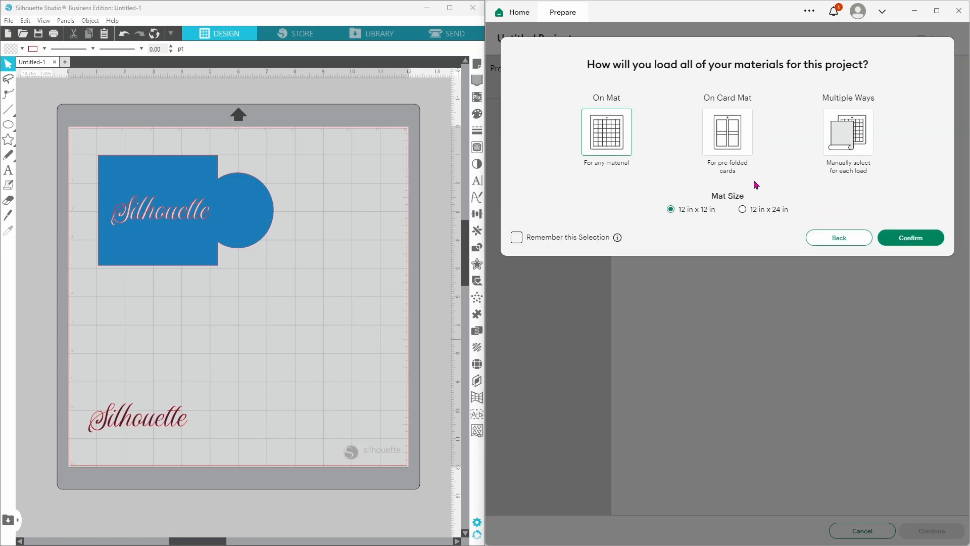
{"action": "left_click", "coordinate": [906, 240]}
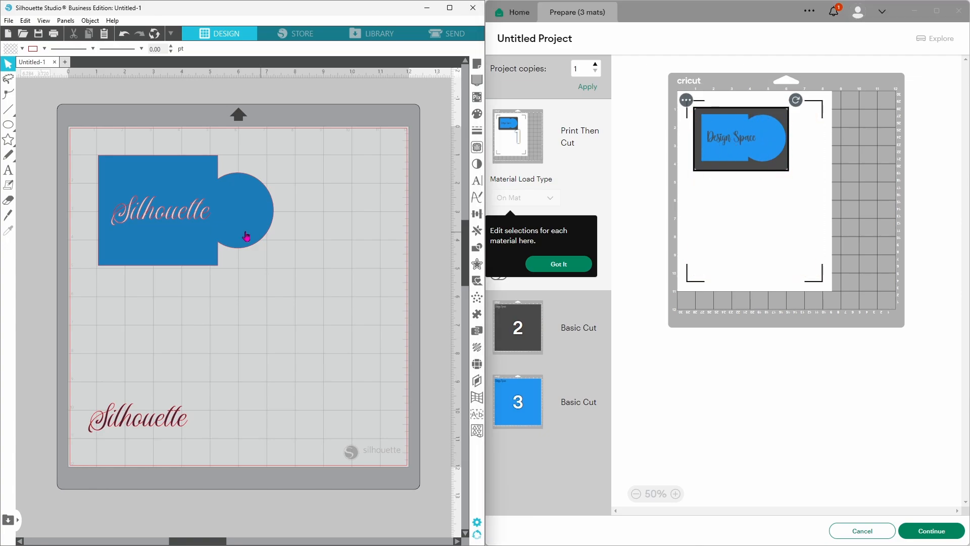
Step: In Silhouette Studio, draw a rectangle about 7.09 x 4.97 in around the blue shape, fill it dark navy and send it to back
{"action": "left_click", "coordinate": [16, 128]}
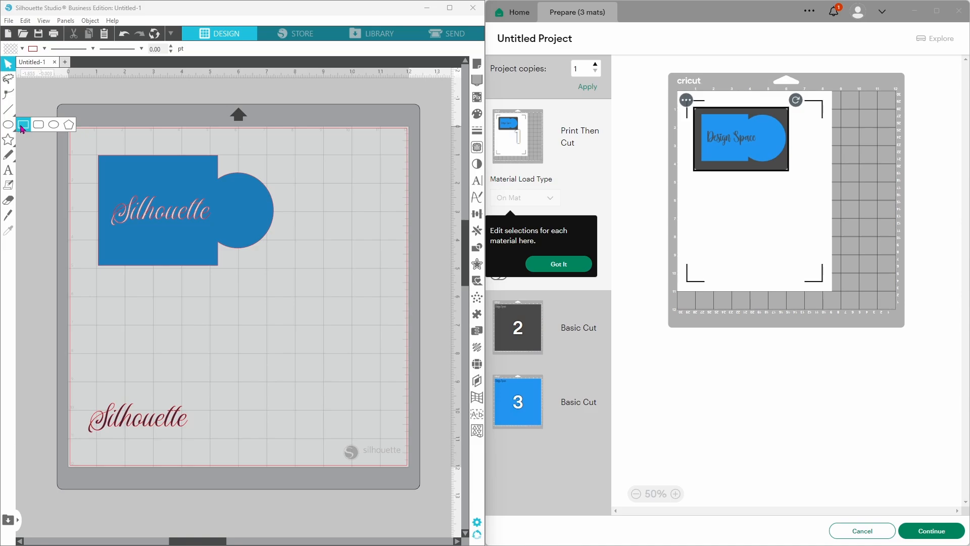
{"action": "left_click", "coordinate": [23, 129]}
{"action": "mouse_move", "coordinate": [86, 140]}
{"action": "left_mouse_down"}
{"action": "mouse_move", "coordinate": [262, 281]}
{"action": "mouse_move", "coordinate": [288, 279]}
{"action": "left_mouse_up"}
{"action": "left_click", "coordinate": [22, 49]}
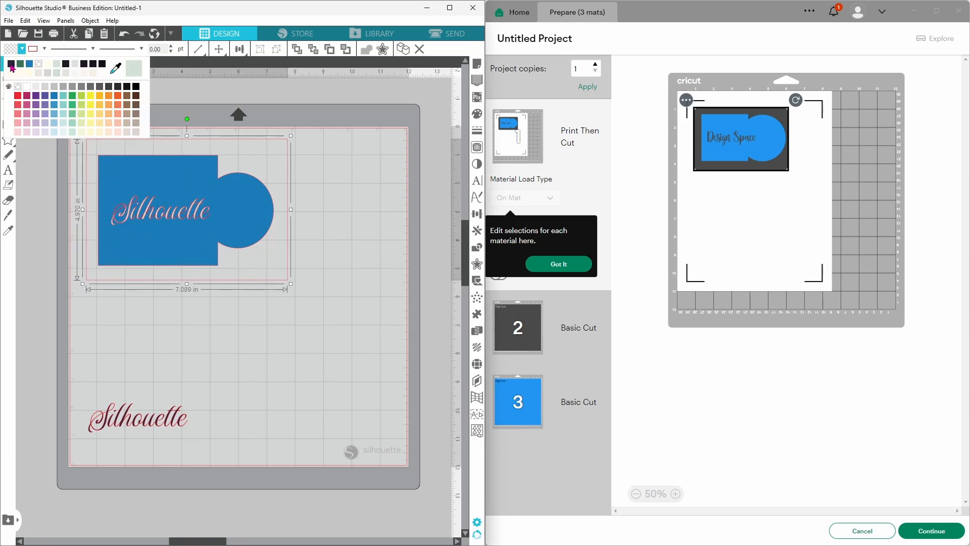
{"action": "left_click", "coordinate": [11, 65]}
{"action": "right_click", "coordinate": [140, 192]}
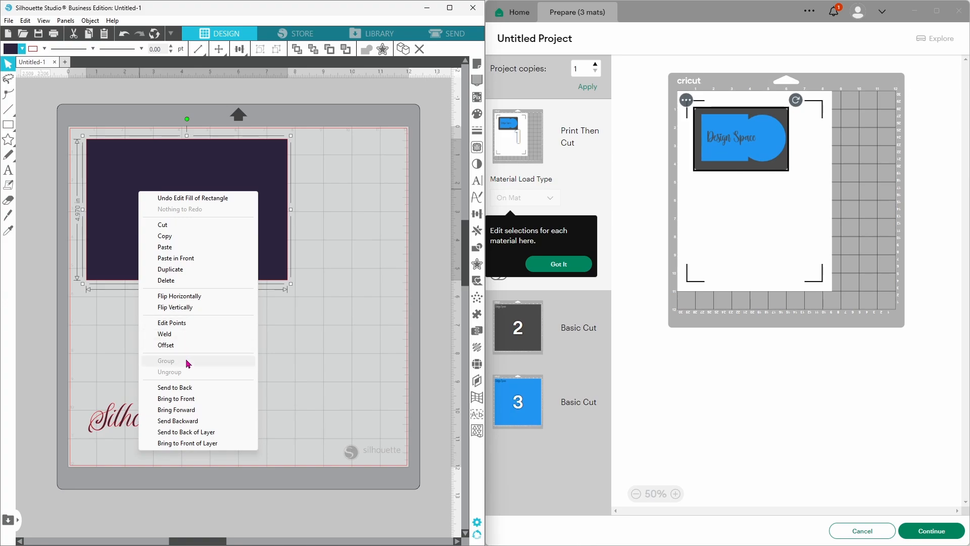
{"action": "left_click", "coordinate": [190, 390]}
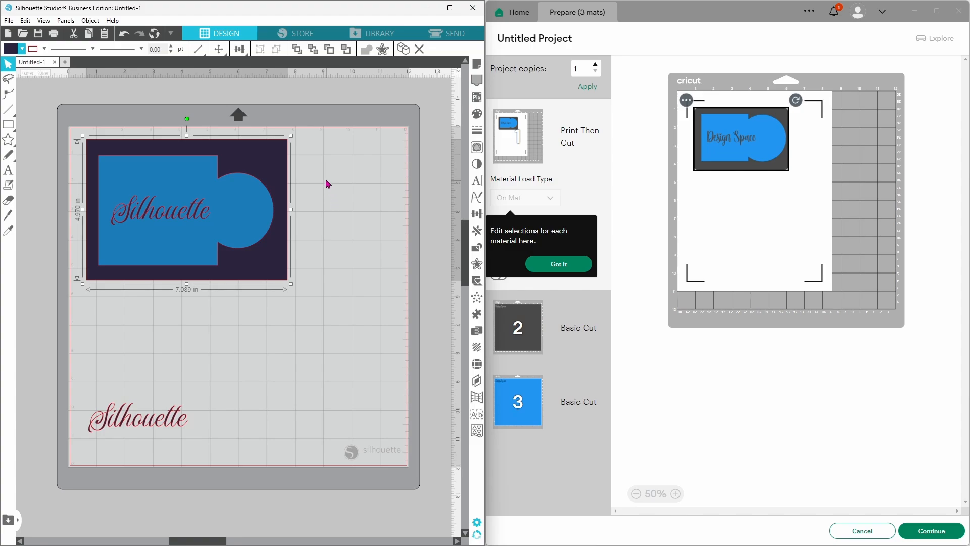
Step: Group the navy rectangle with the blue text cutout and set the group to Cut Edge for sending
{"action": "left_click", "coordinate": [195, 222]}
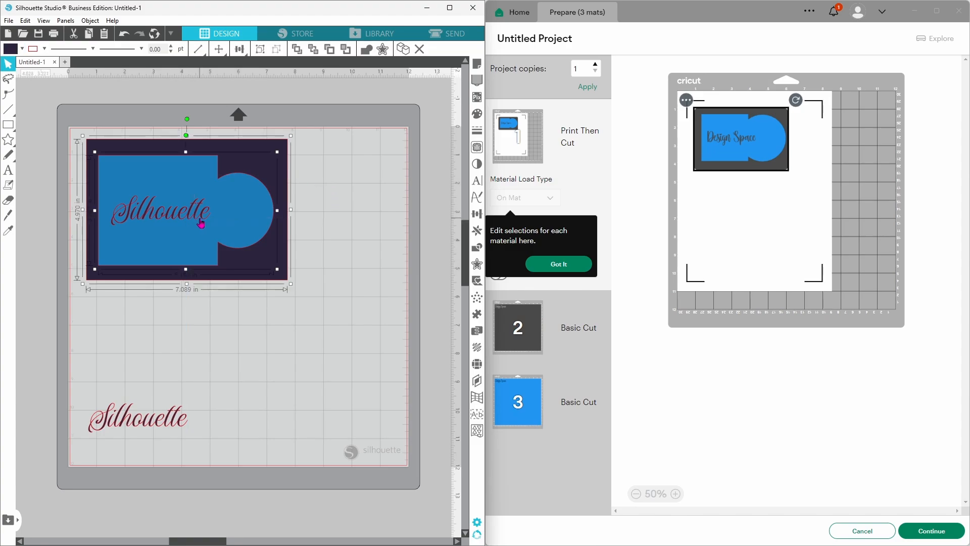
{"action": "right_click", "coordinate": [201, 222]}
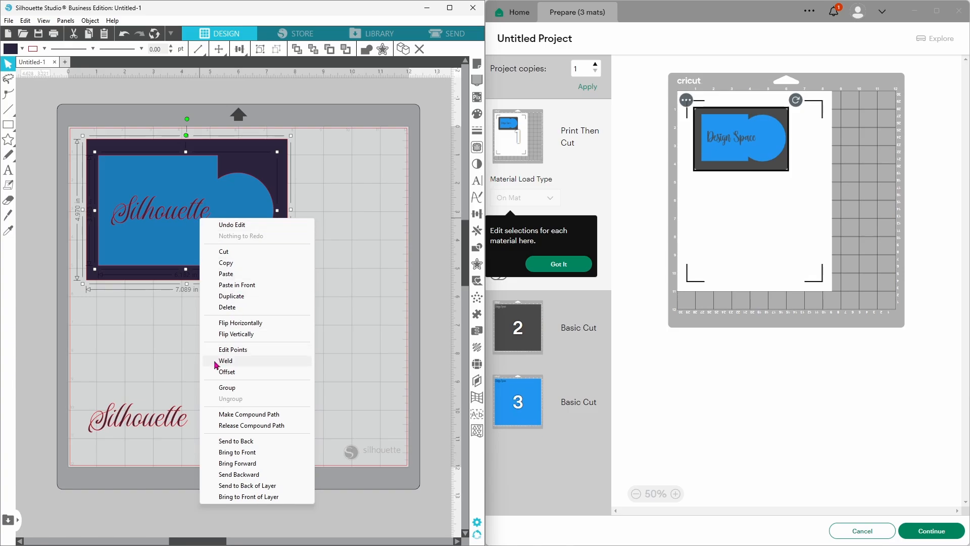
{"action": "left_click", "coordinate": [231, 390]}
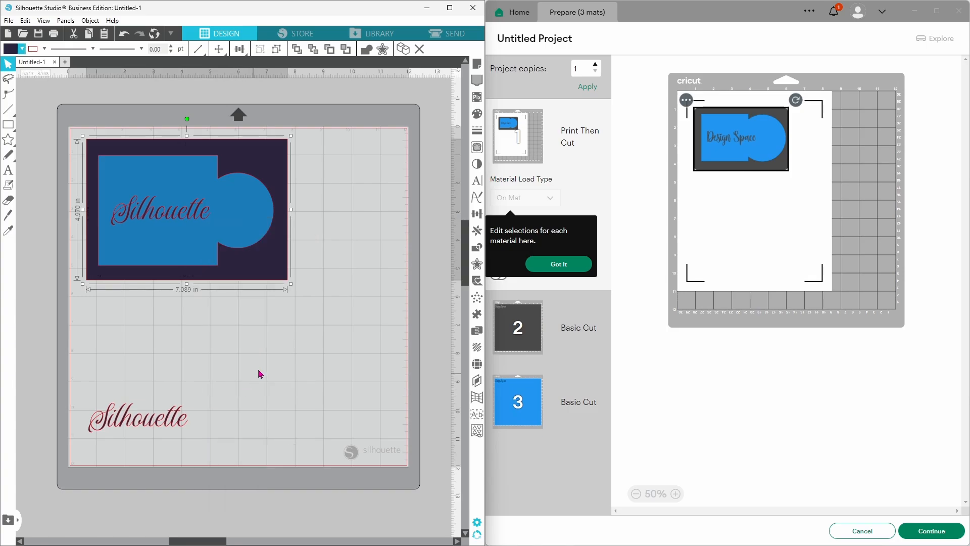
{"action": "left_click", "coordinate": [450, 36]}
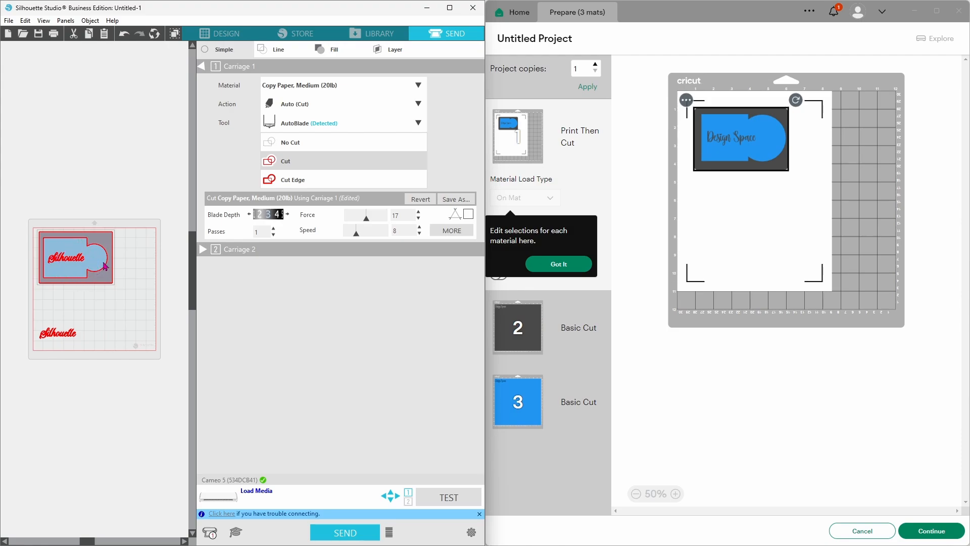
{"action": "left_click", "coordinate": [277, 185]}
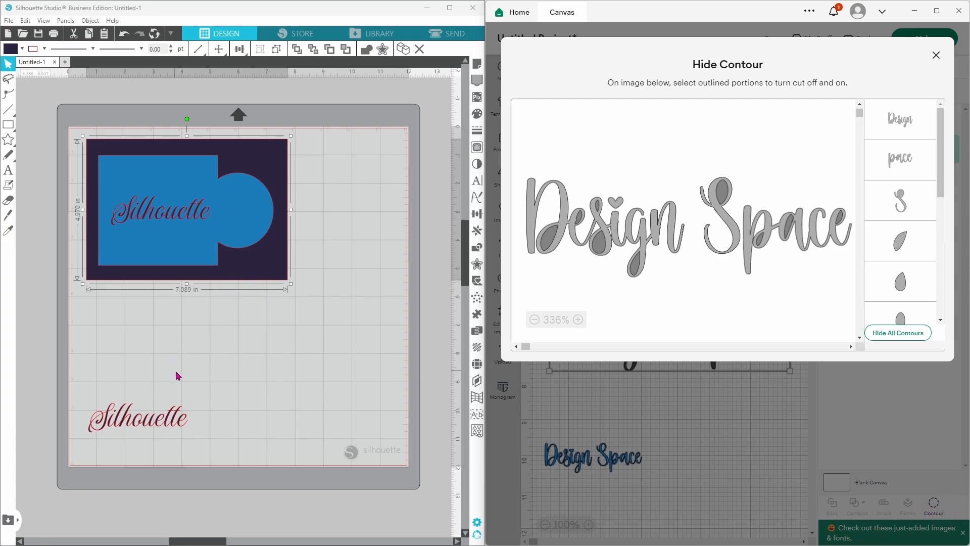
Step: In Design Space, hide the first three teardrop-shaped inner contours of the "Design Space" text
{"action": "left_click", "coordinate": [902, 244]}
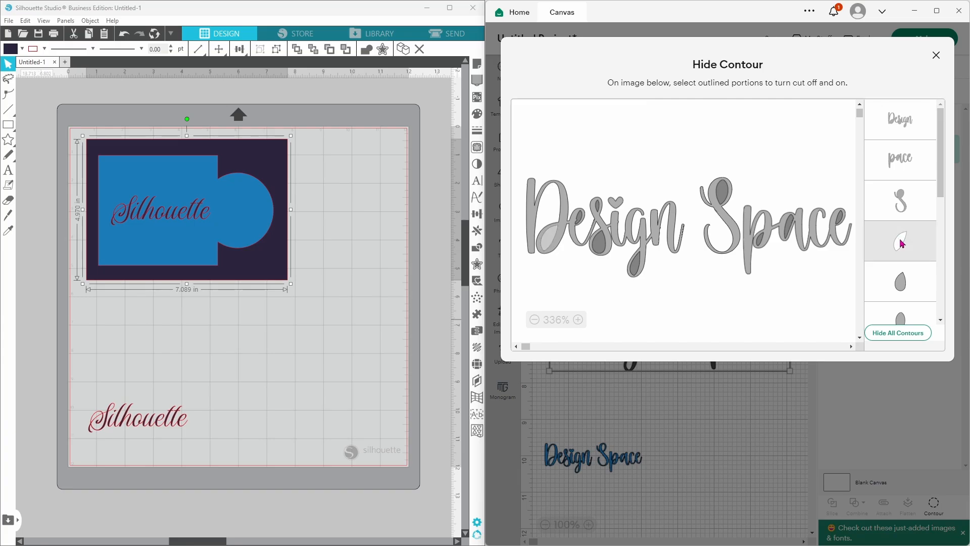
{"action": "left_click", "coordinate": [901, 283]}
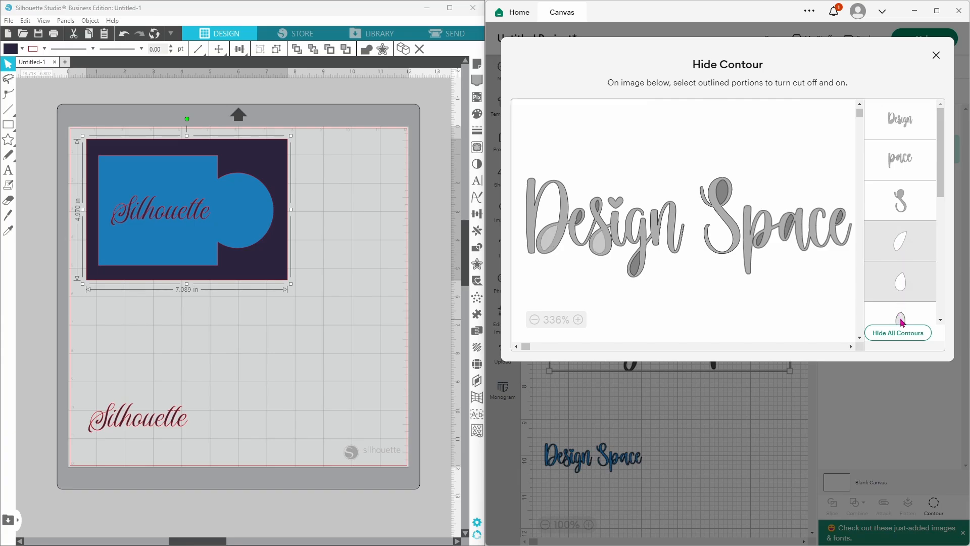
{"action": "left_click", "coordinate": [902, 320]}
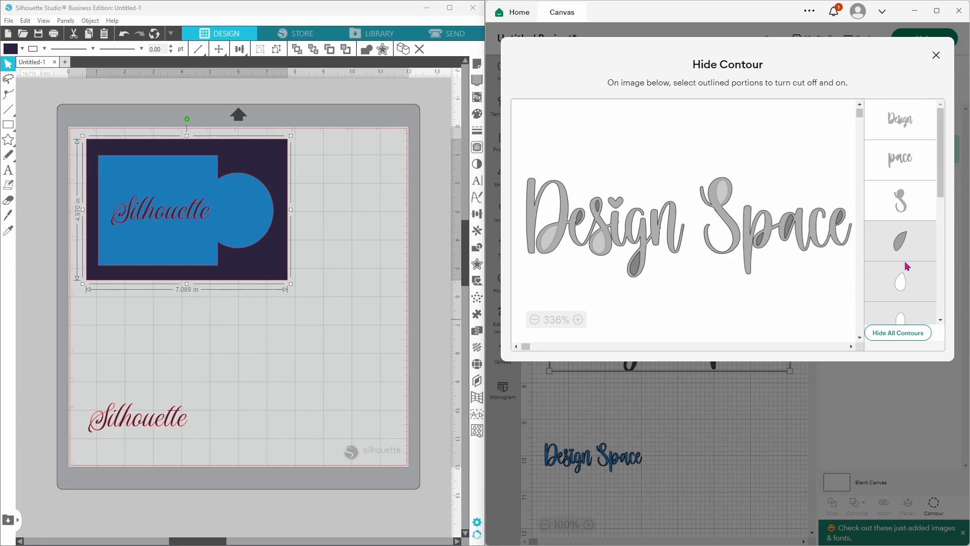
{"action": "left_click", "coordinate": [752, 258]}
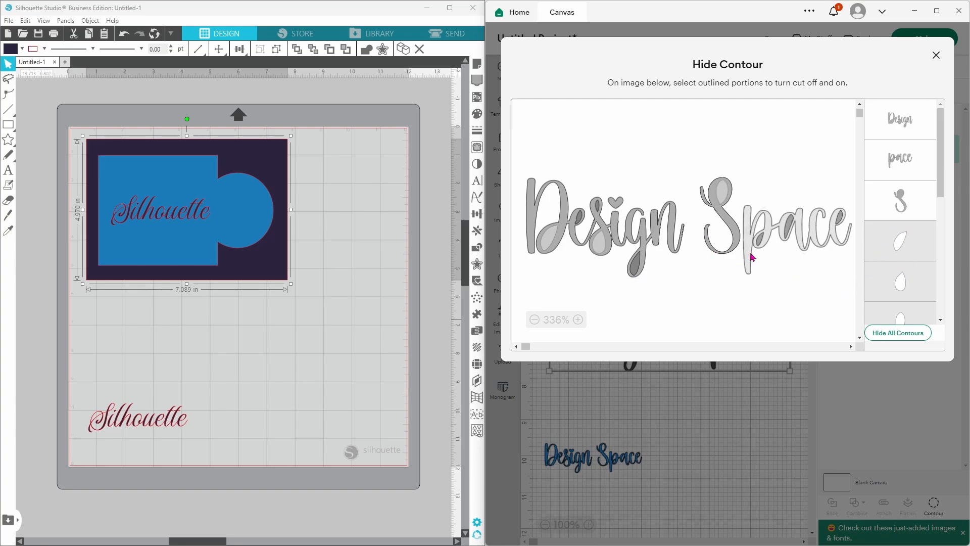
Step: In Silhouette Studio, move the loose "Silhouette" text closer beneath the navy rectangle and release its compound path
{"action": "left_click_drag", "start_coordinate": [183, 423], "coordinate": [252, 356]}
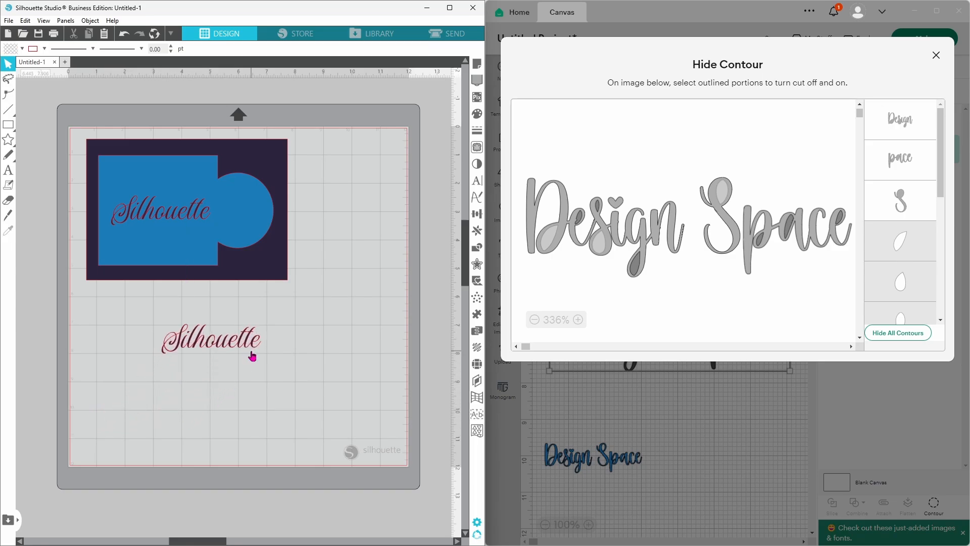
{"action": "right_click", "coordinate": [254, 352]}
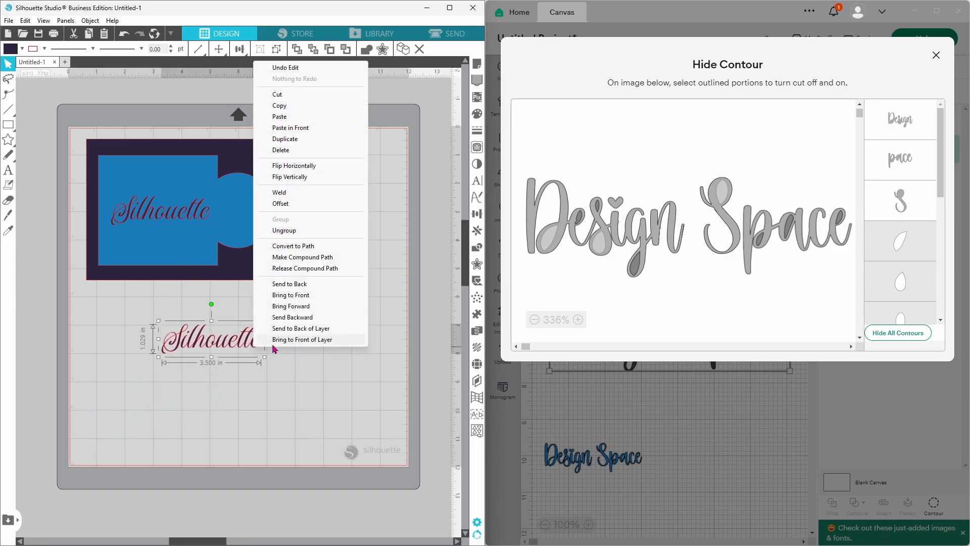
{"action": "left_click", "coordinate": [290, 268]}
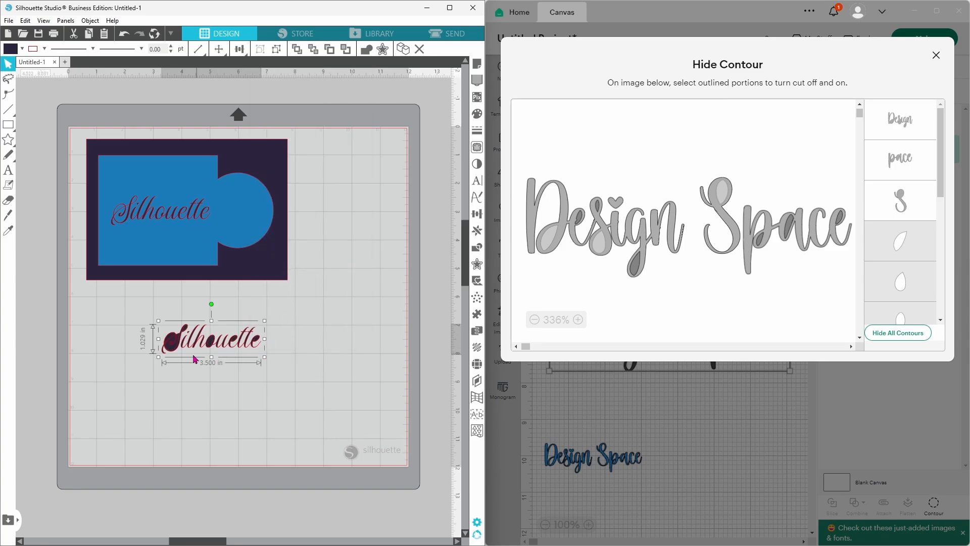
{"action": "left_click", "coordinate": [177, 373]}
Step: Ungroup the released "Silhouette" text into separate pieces and clear the selection
{"action": "right_click", "coordinate": [200, 340]}
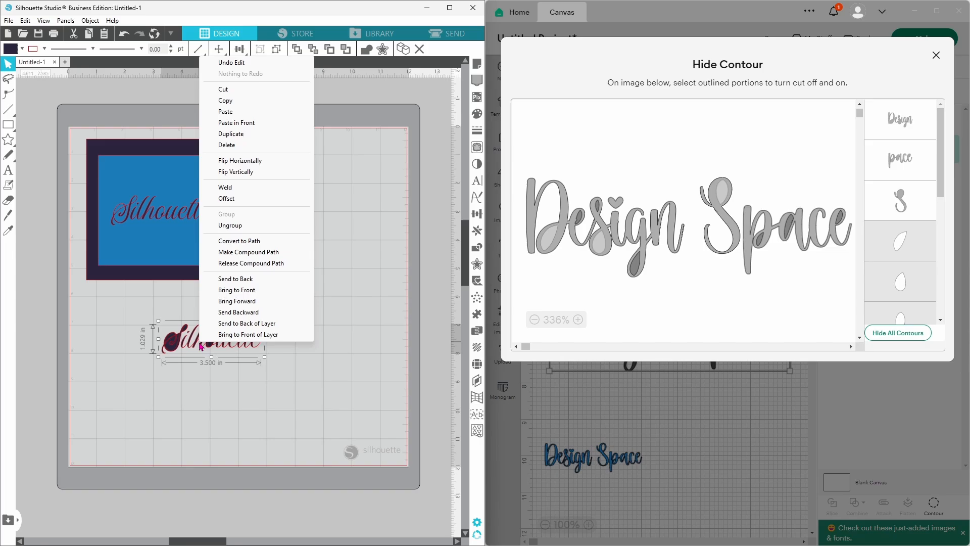
{"action": "left_click", "coordinate": [230, 225]}
{"action": "left_click", "coordinate": [318, 328]}
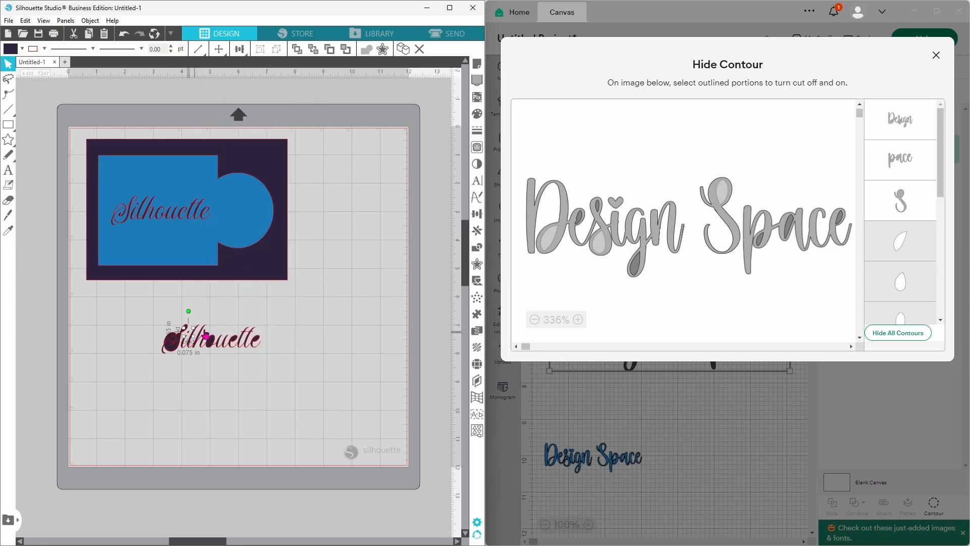
Step: Fill the dot of the letter i in the ungrouped "Silhouette" text with yellow
{"action": "left_click", "coordinate": [22, 48]}
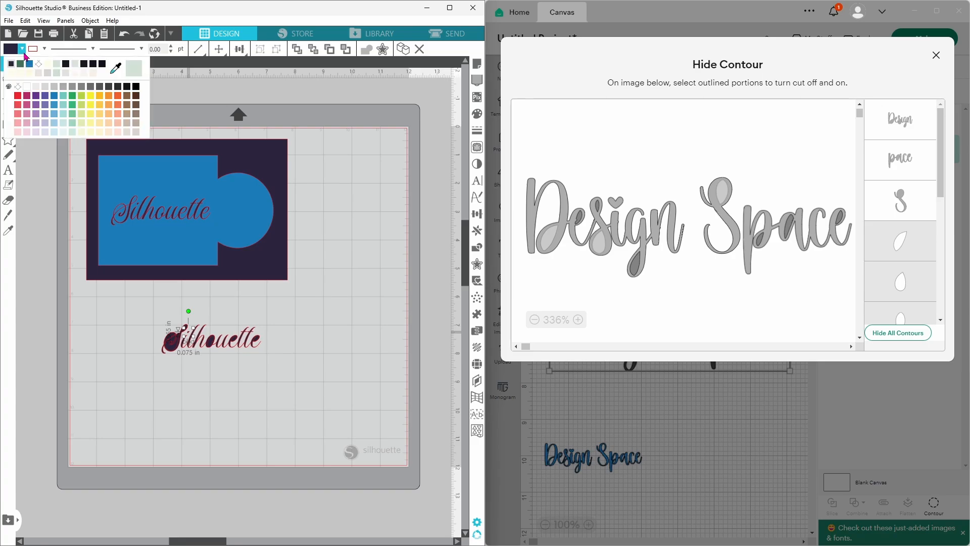
{"action": "left_click", "coordinate": [132, 74]}
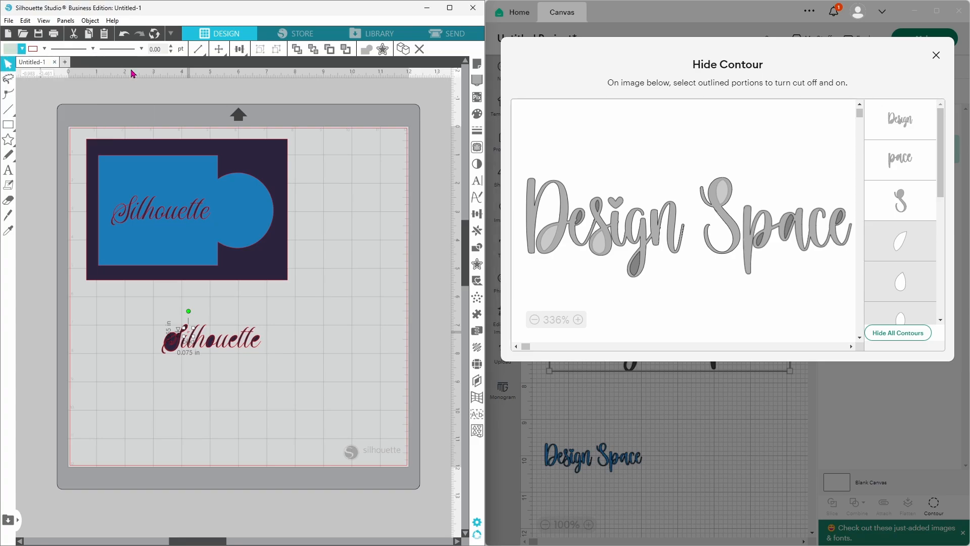
{"action": "left_click", "coordinate": [23, 48]}
{"action": "left_click", "coordinate": [90, 100]}
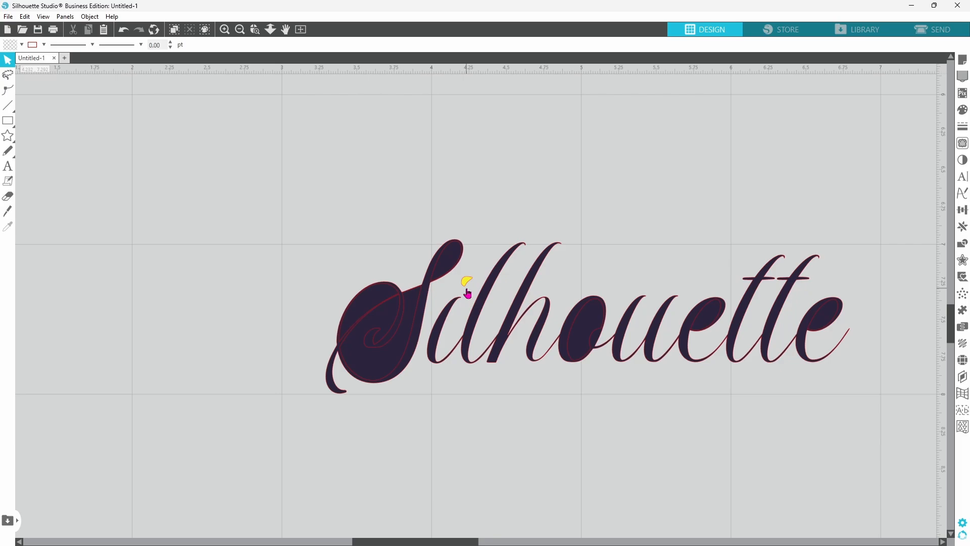
Step: Fill the main outline of the ungrouped letter S with the same yellow
{"action": "left_click", "coordinate": [422, 337]}
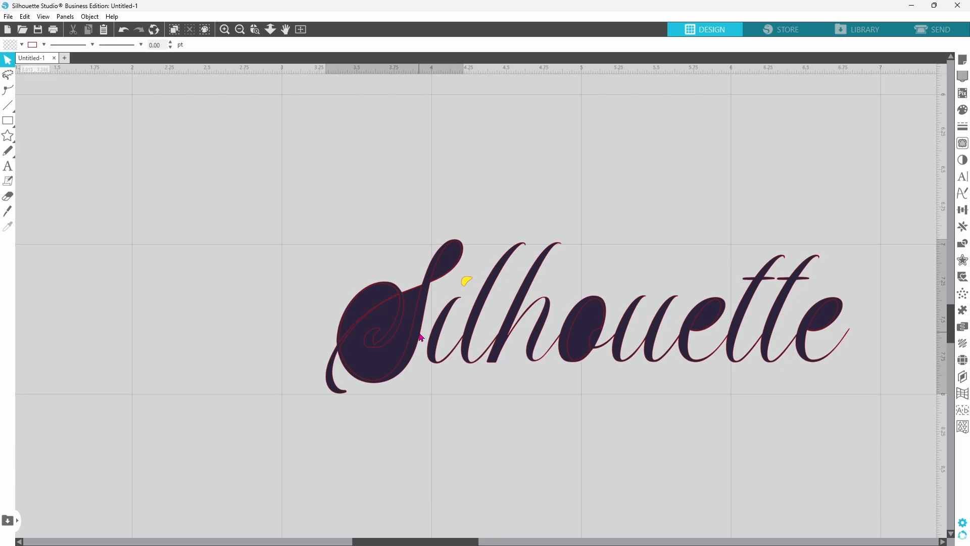
{"action": "left_click", "coordinate": [23, 46]}
{"action": "left_click", "coordinate": [11, 61]}
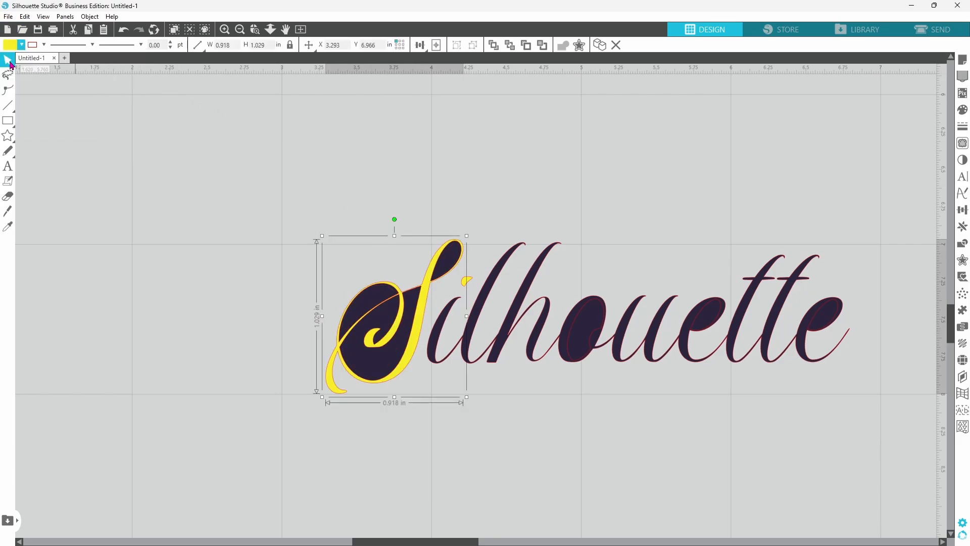